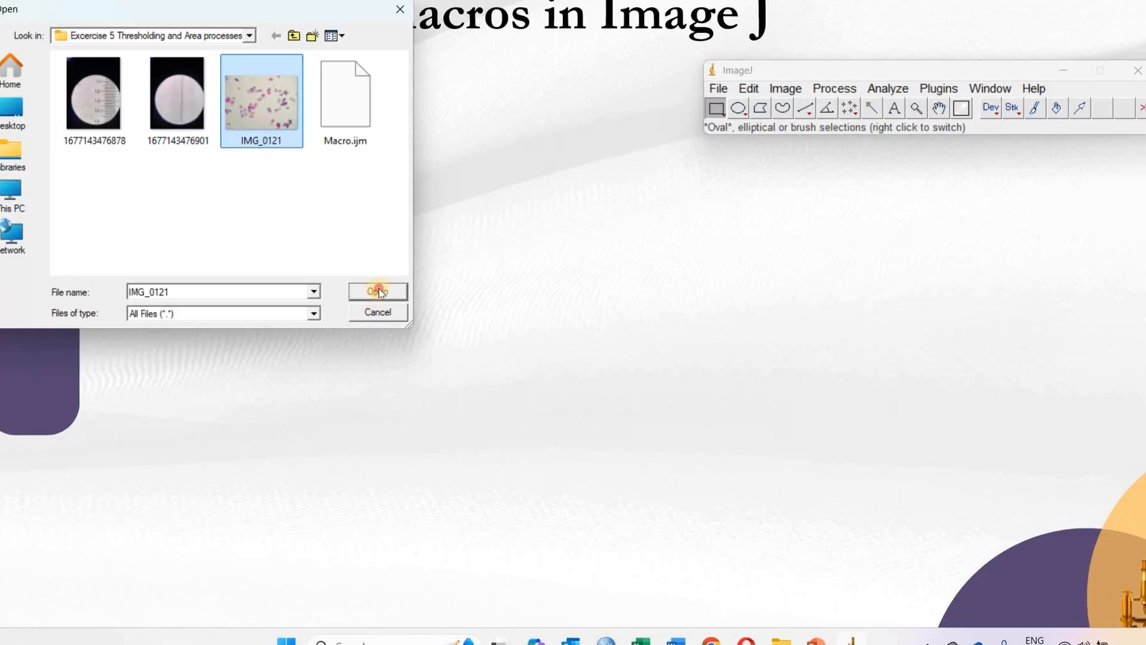
- Open the IMG_0121 image and arrange its window beside the main window
click(378, 291)
drag(655, 53, 442, 52)
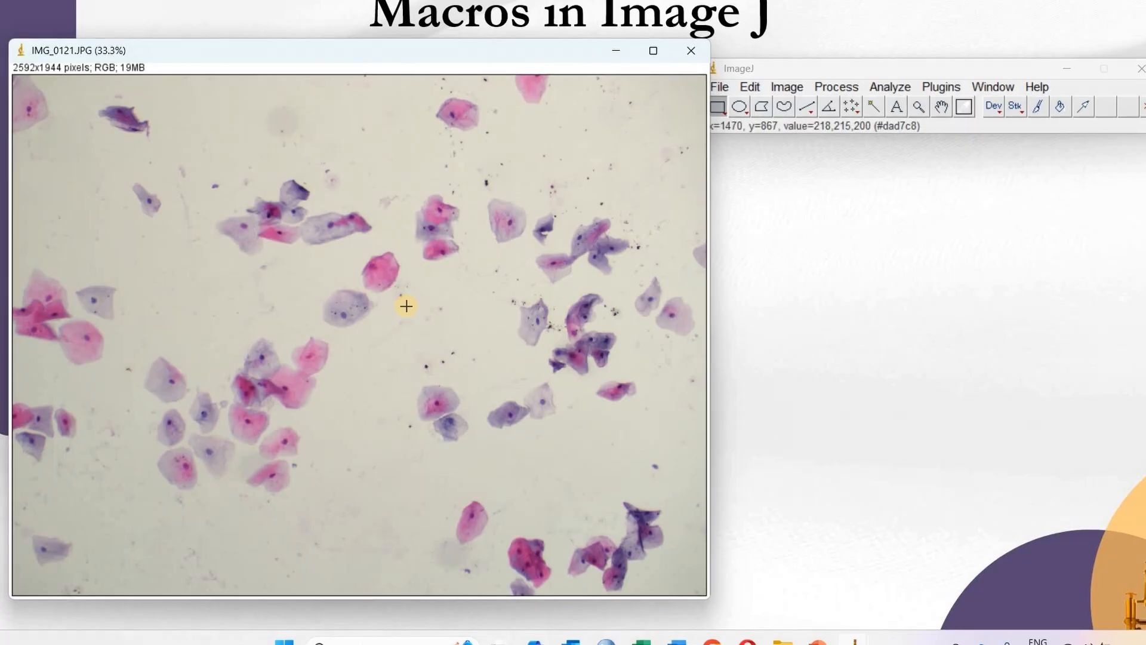
mouse_move(830, 74)
mouse_down()
mouse_move(866, 63)
mouse_move(843, 60)
mouse_up()
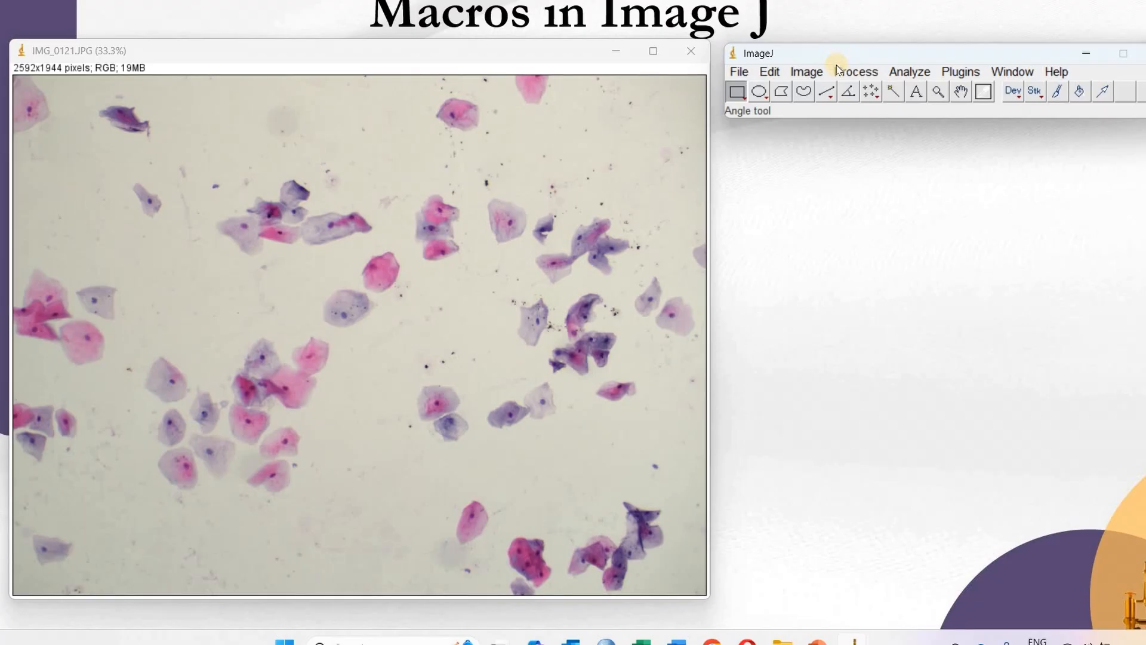
- Convert the IMG_0121 image to an RGB stack and go through its slices to the Blue one
click(807, 72)
mouse_move(860, 92)
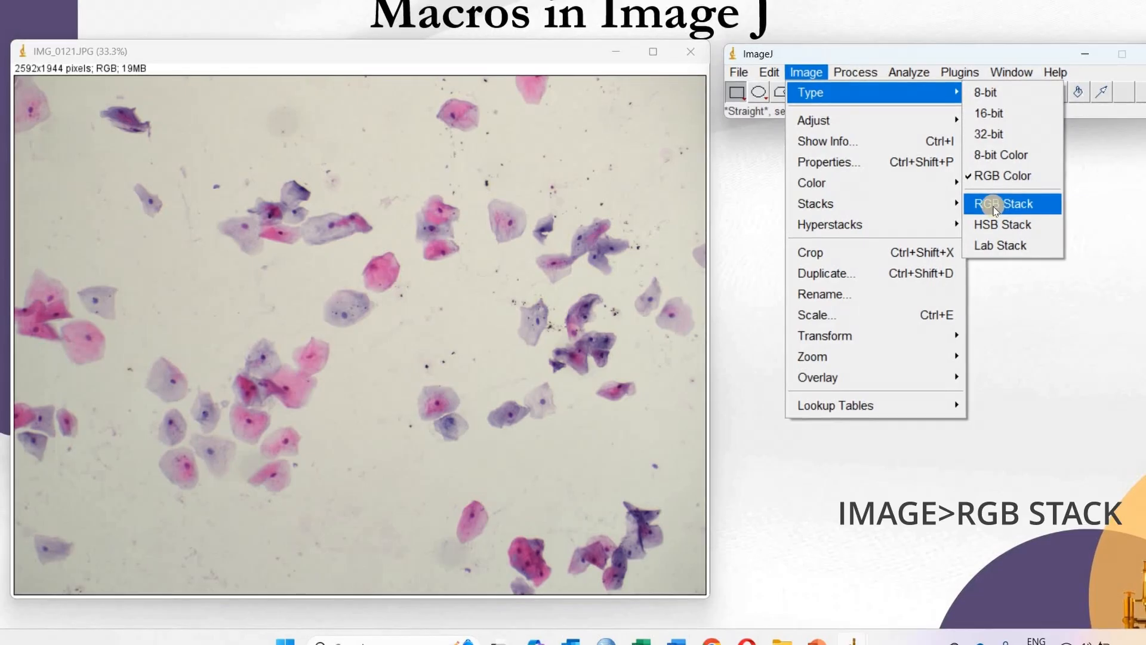
click(995, 206)
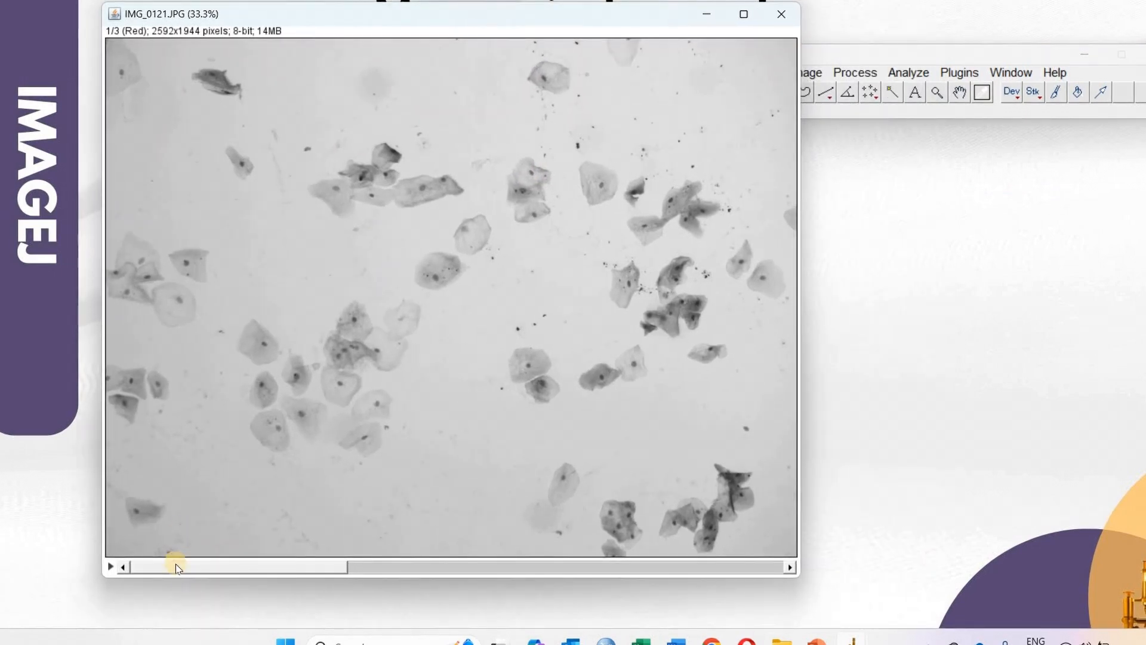
drag(176, 567, 528, 567)
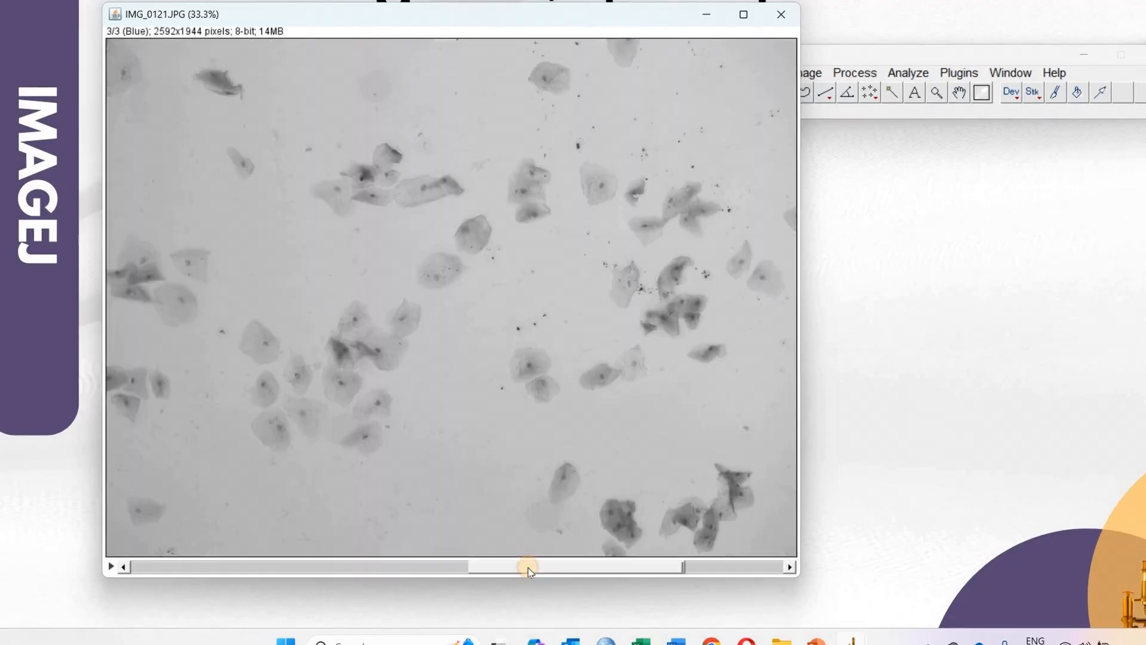
- Split the RGB stack into separate images for each colour channel
click(809, 73)
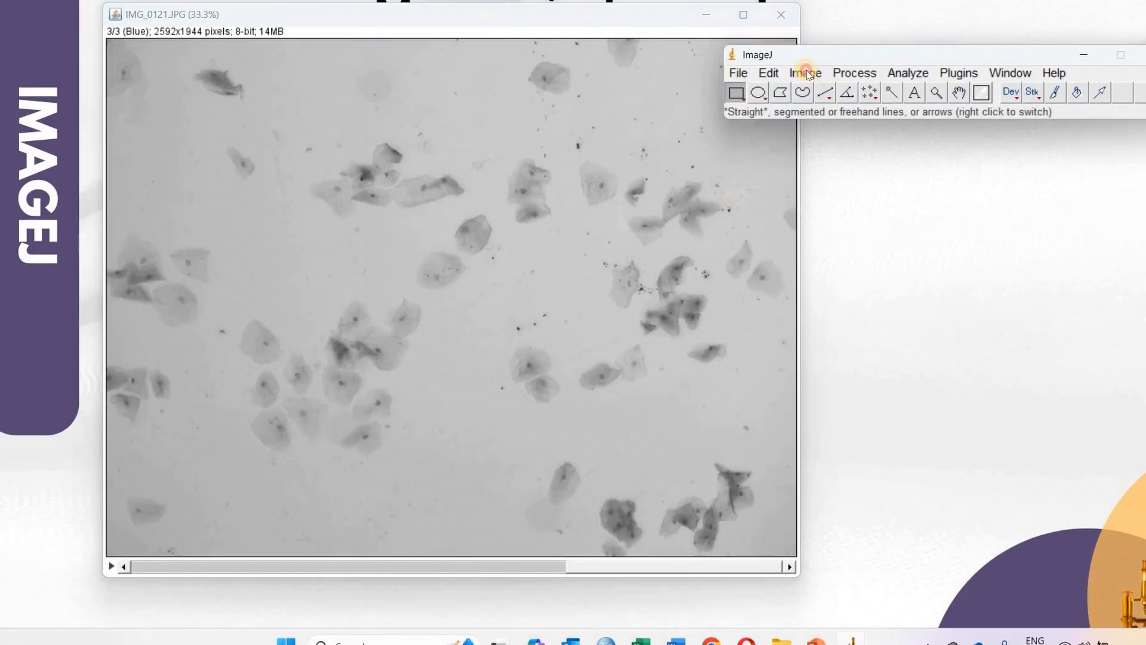
click(807, 72)
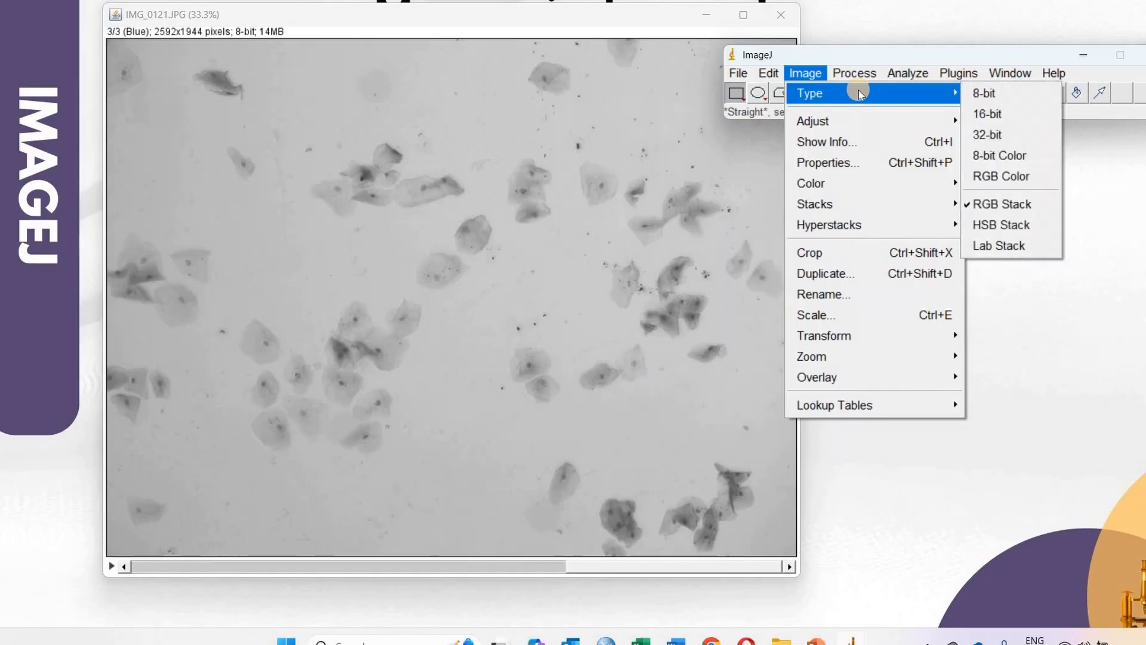
mouse_move(860, 206)
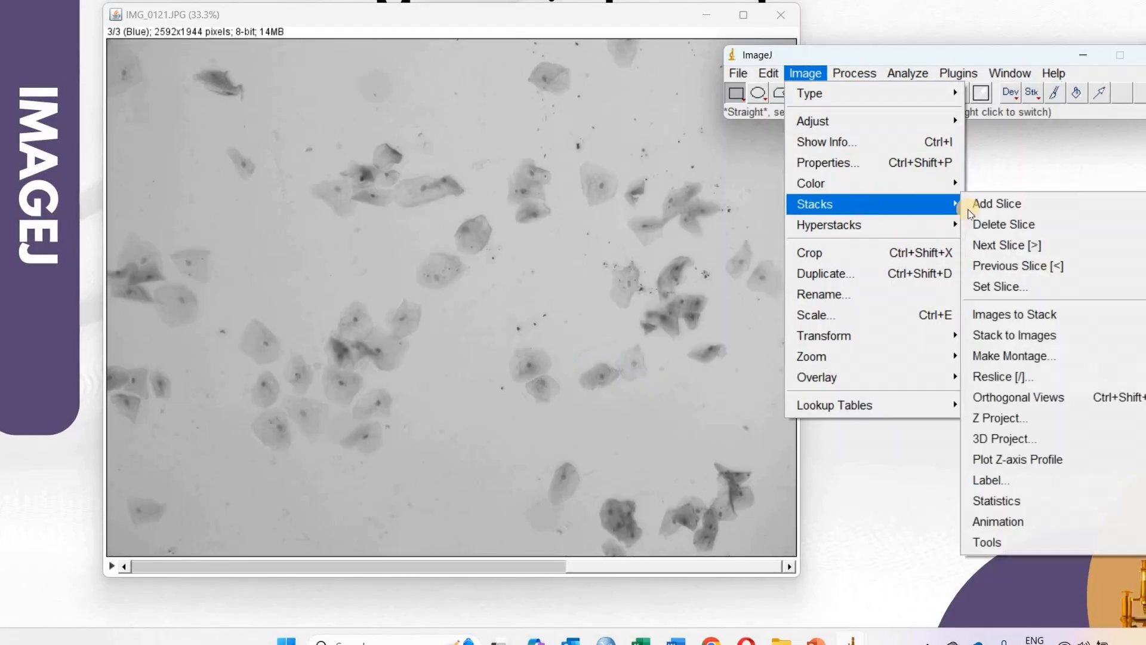
click(1017, 335)
- Close the Red and Blue channel images, leaving only the Green image open beside the main window
drag(362, 58, 176, 70)
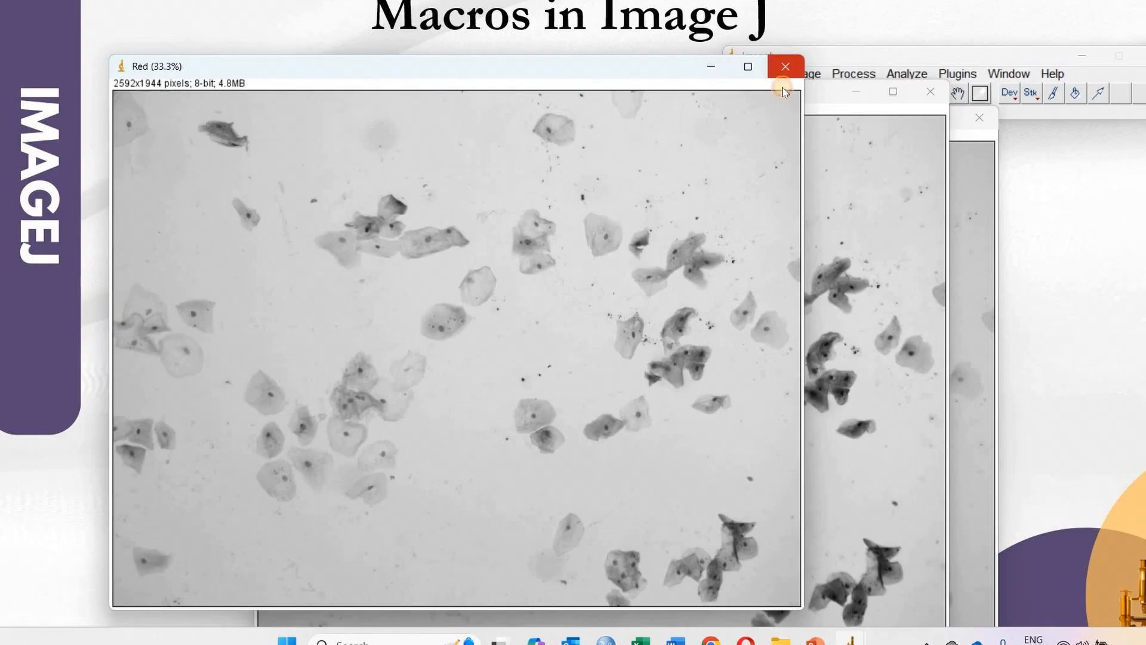
click(785, 76)
drag(538, 89, 323, 57)
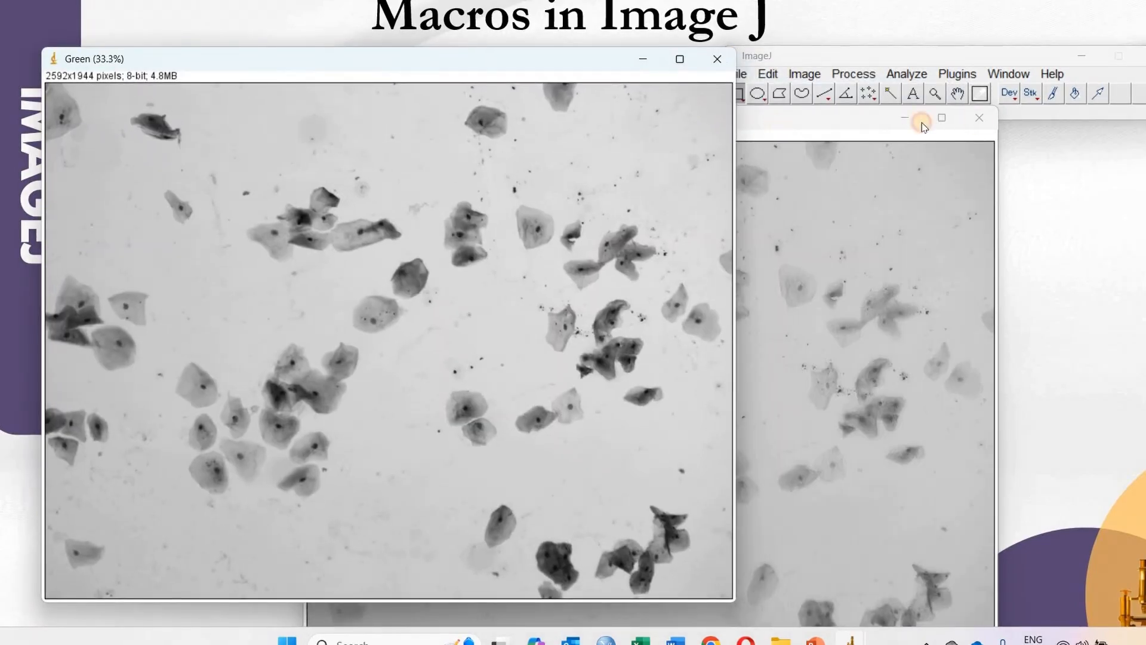
click(800, 128)
click(979, 118)
drag(507, 60, 502, 59)
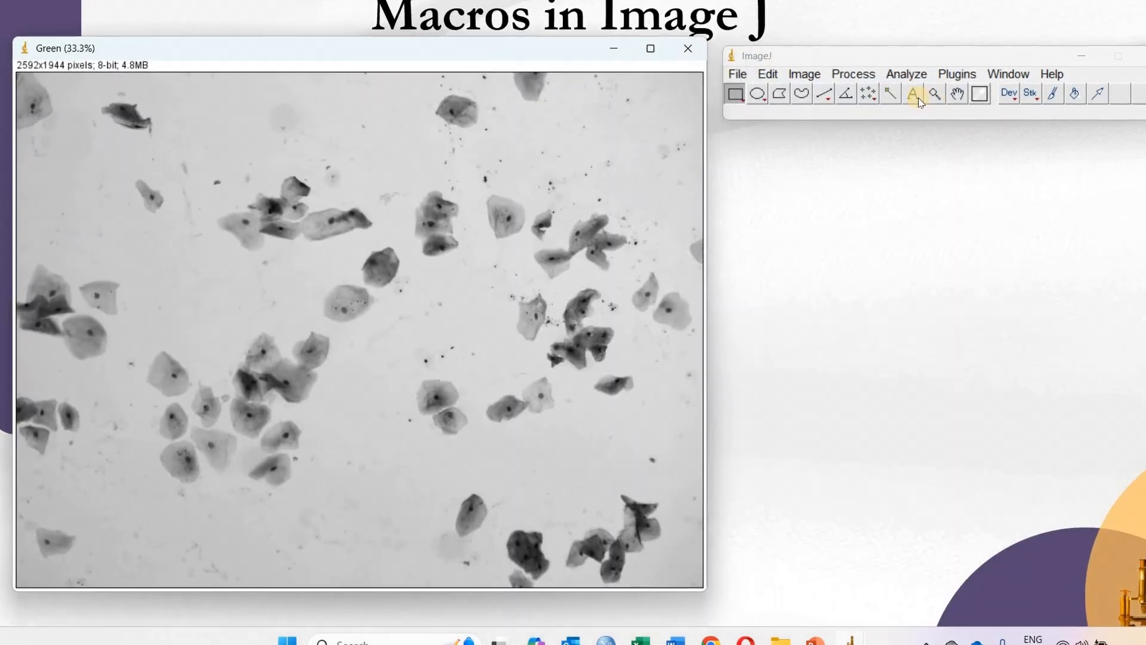
- Threshold the Green image with the lower level at 177 and the upper level at 255
click(805, 74)
mouse_move(833, 123)
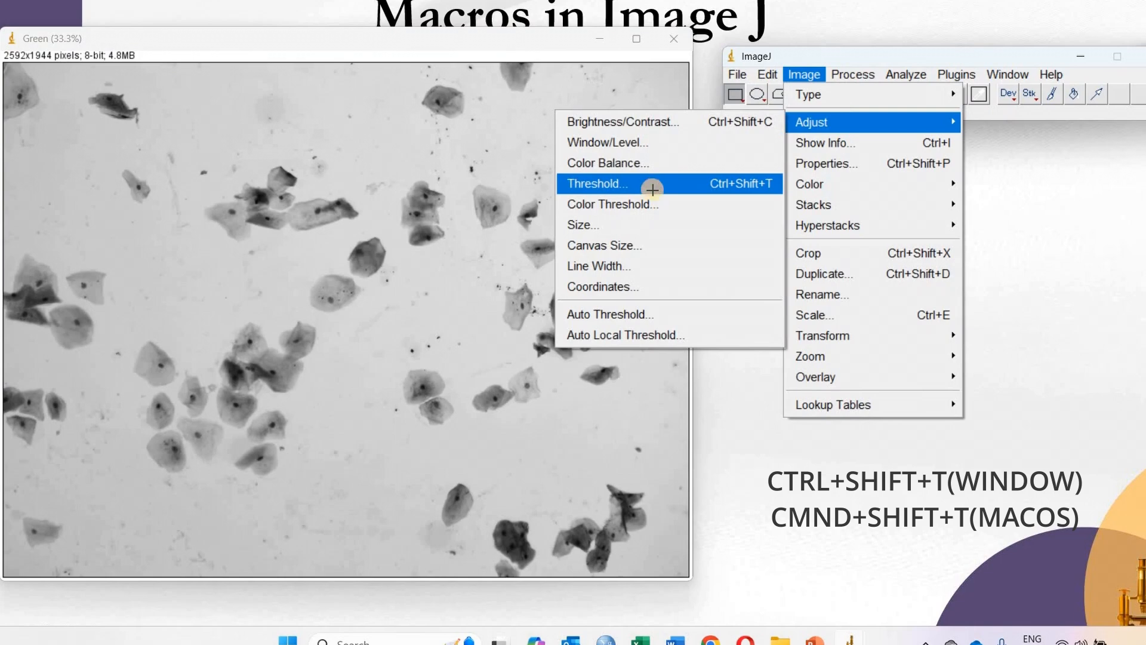
click(653, 185)
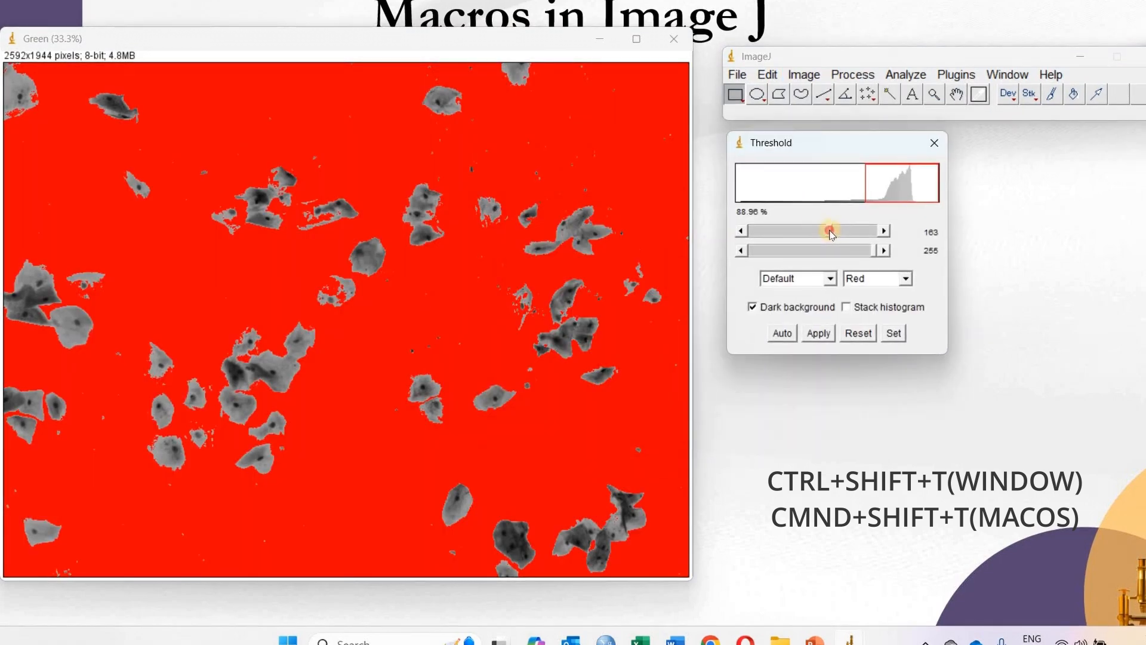
drag(838, 232, 838, 232)
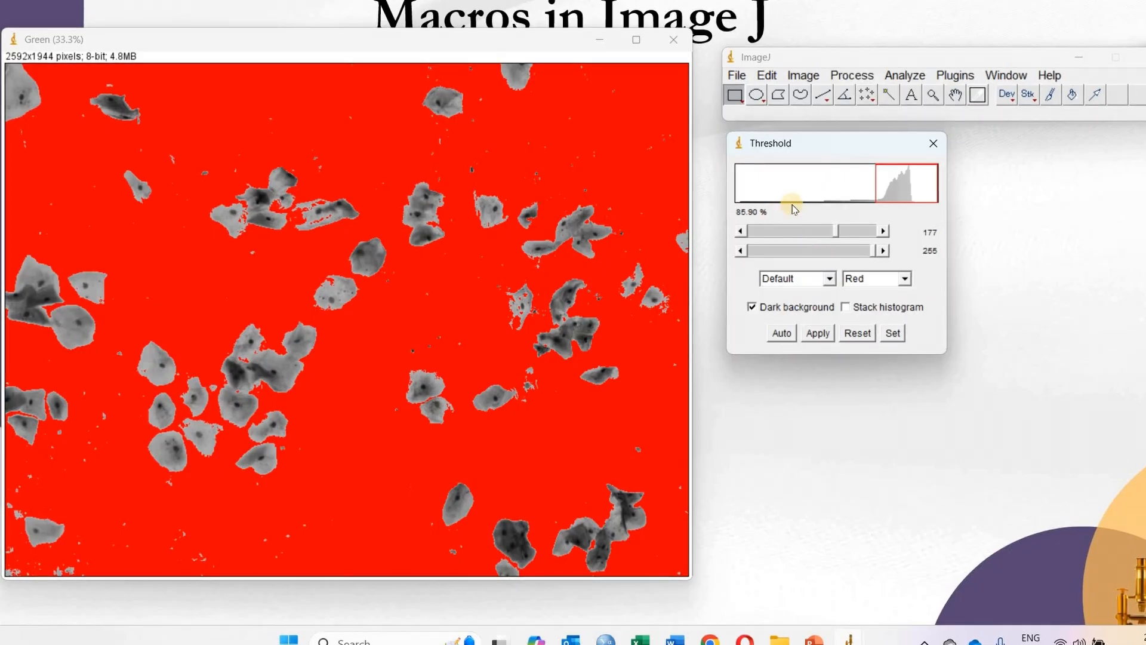
- Close the Green image and the Threshold dialog
click(667, 51)
click(933, 143)
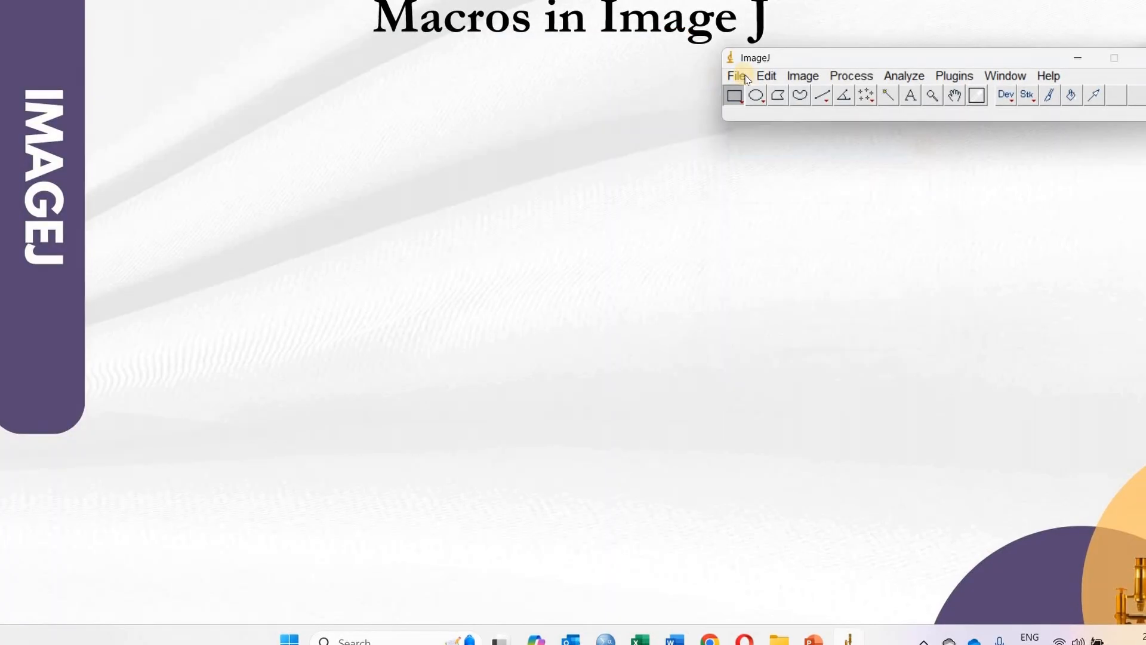
drag(965, 61, 638, 76)
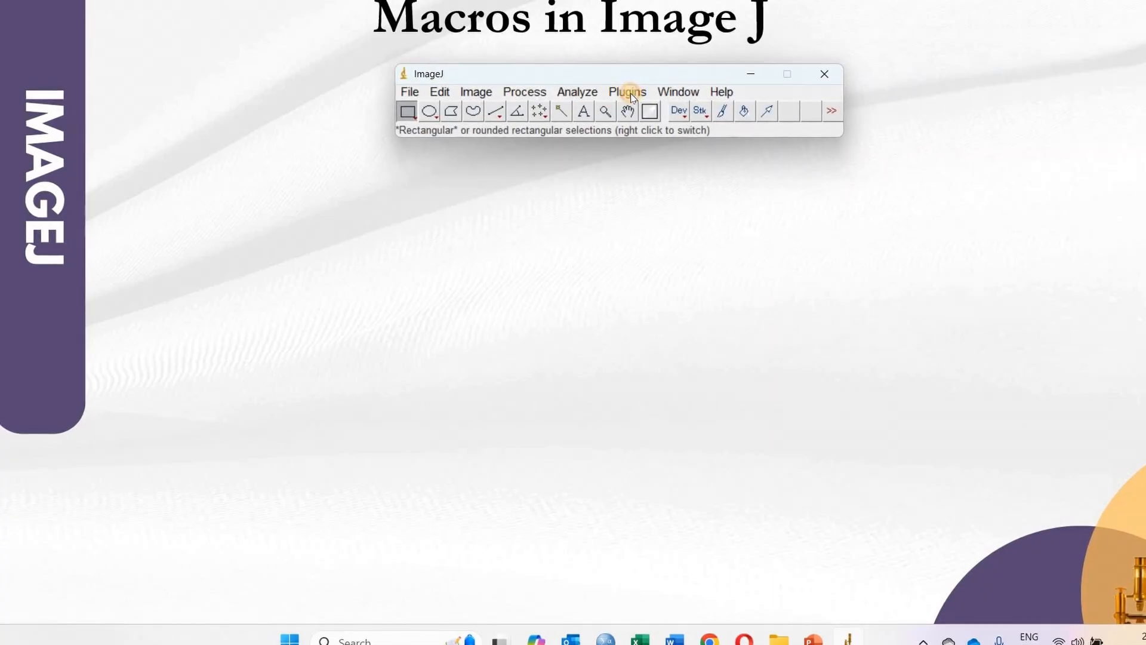
click(630, 92)
mouse_move(670, 120)
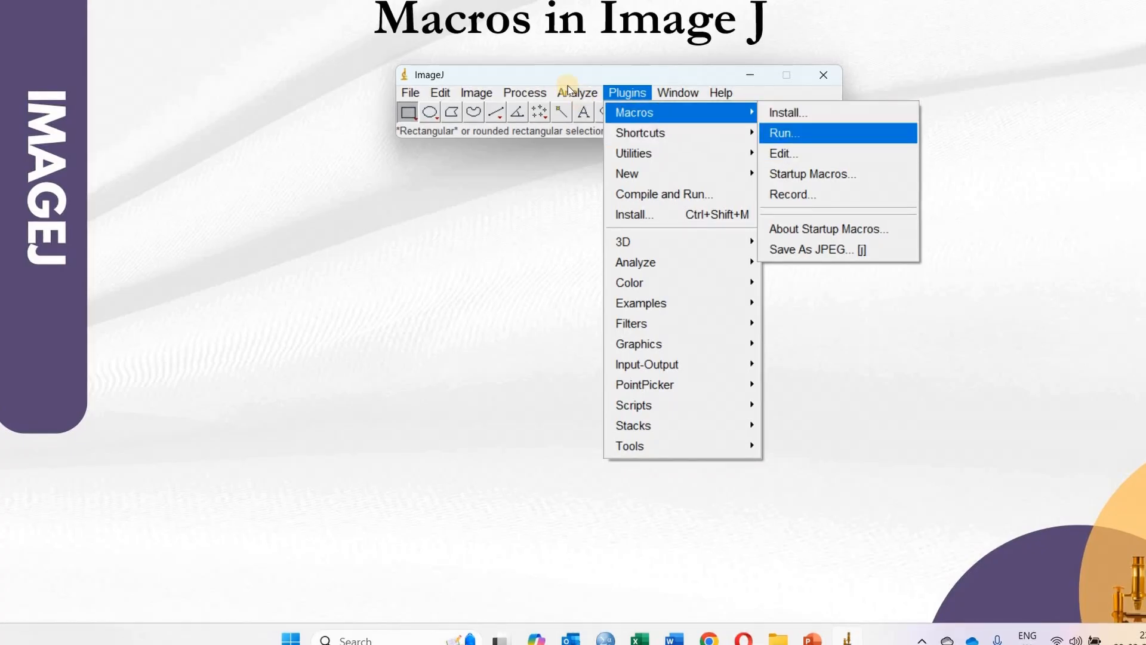
- Open the IMG_0121 image from the Excercise 5 folder and arrange it beside the main window
mouse_move(573, 91)
drag(605, 76, 850, 73)
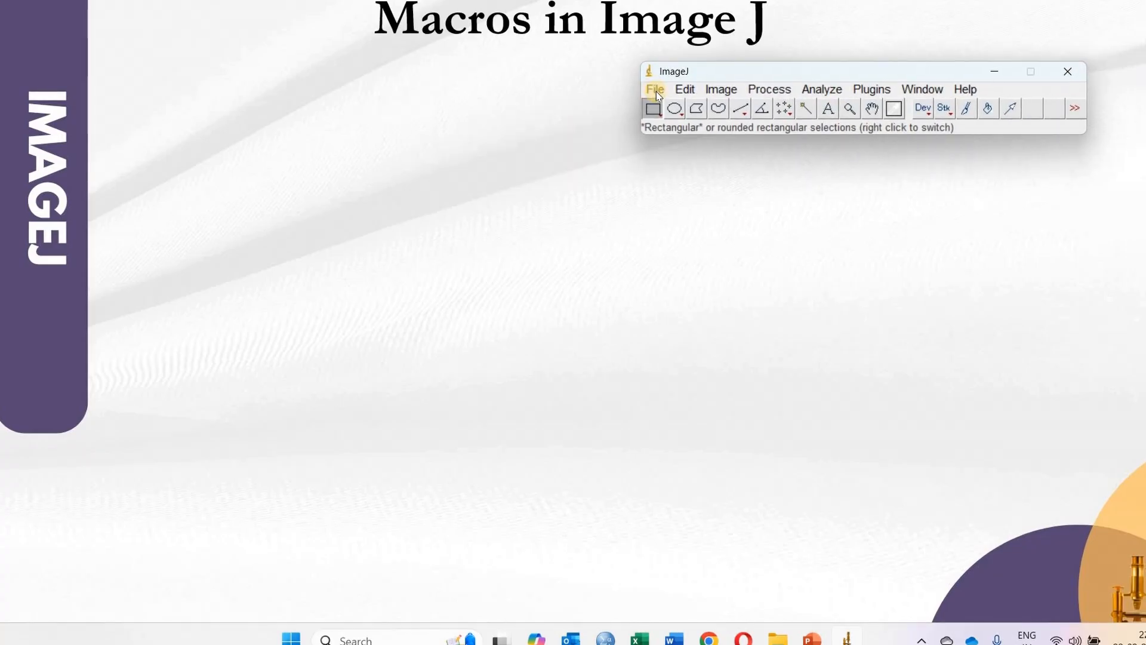
click(657, 91)
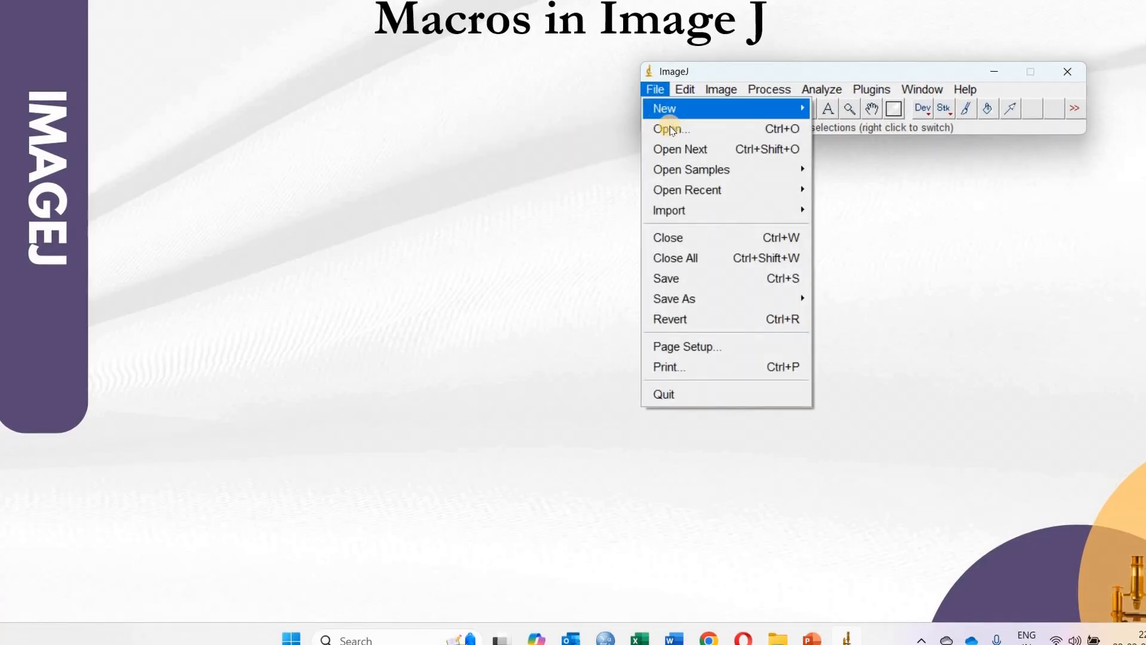
click(670, 129)
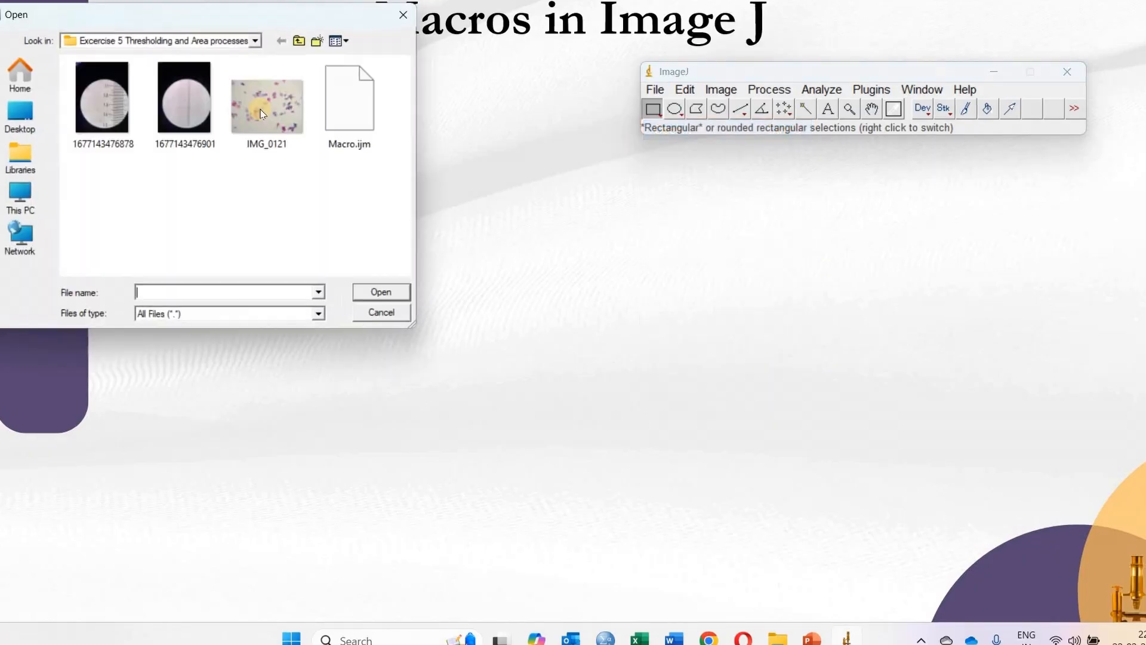
double_click(260, 113)
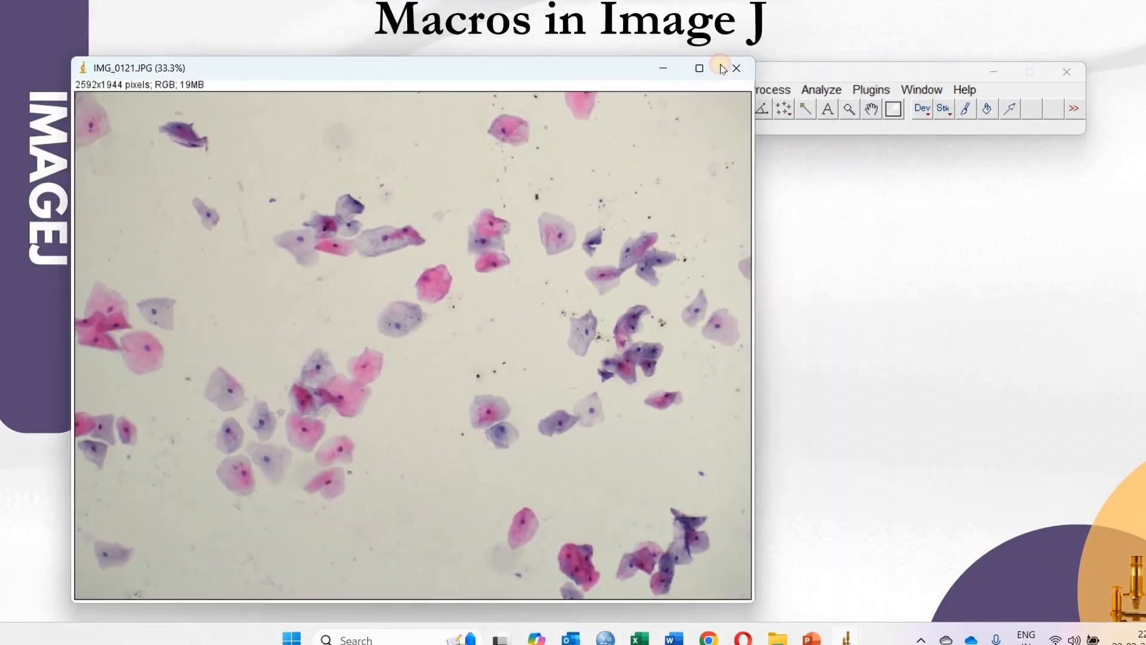
drag(721, 65, 803, 62)
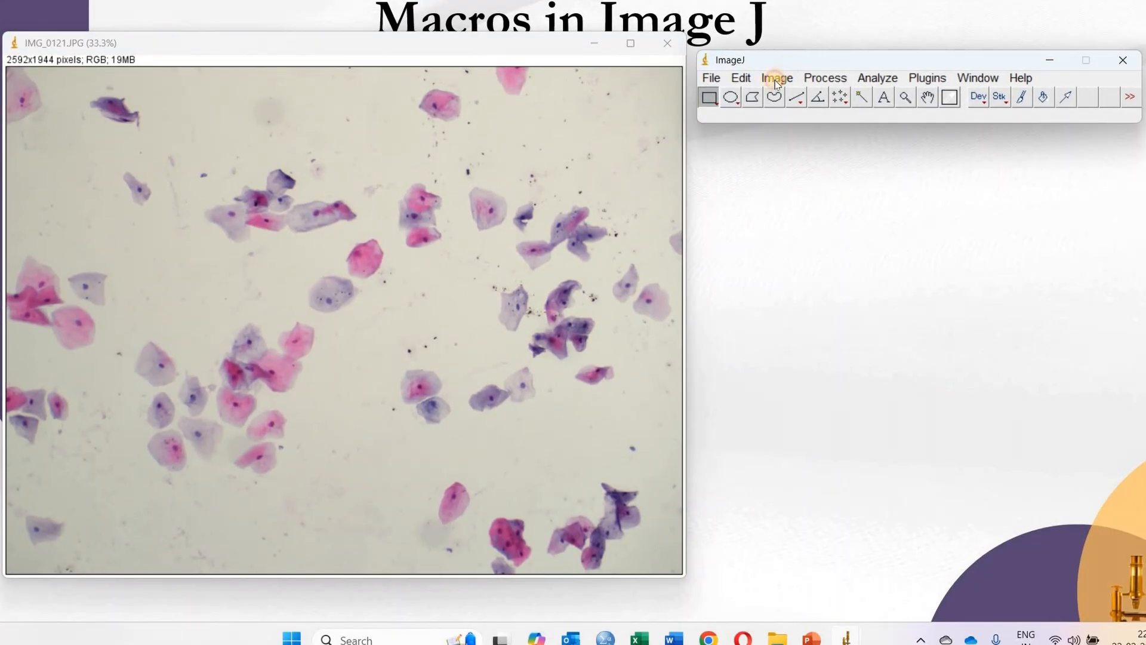
- Start the macro recorder and name the macro RGBstack.ijm
click(934, 78)
mouse_move(952, 99)
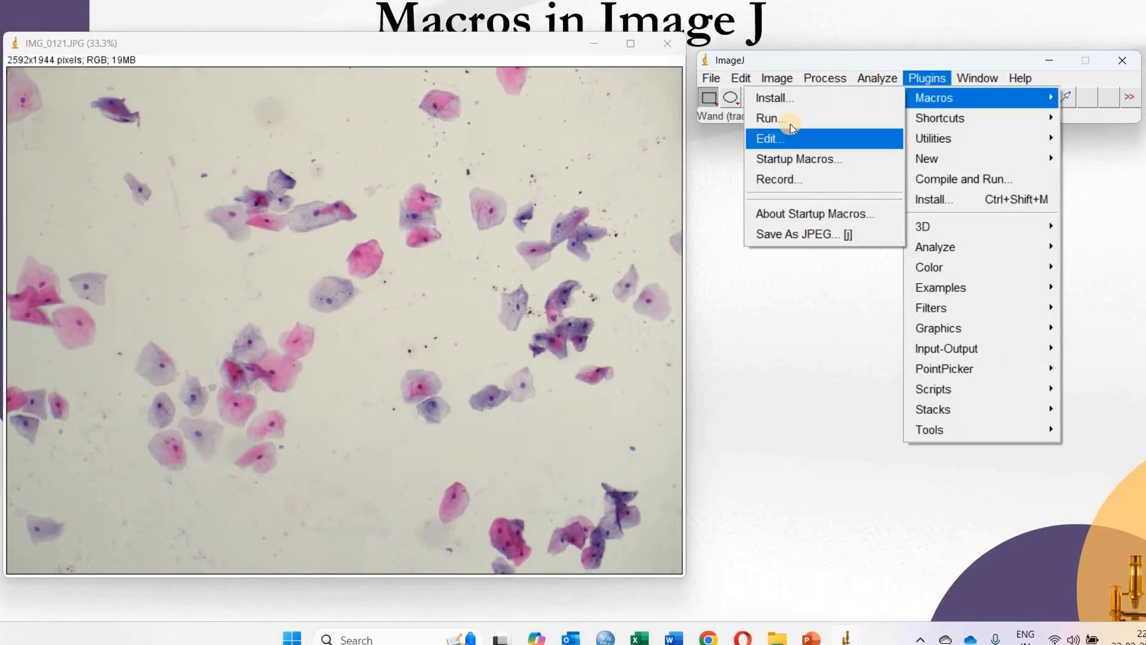
click(797, 189)
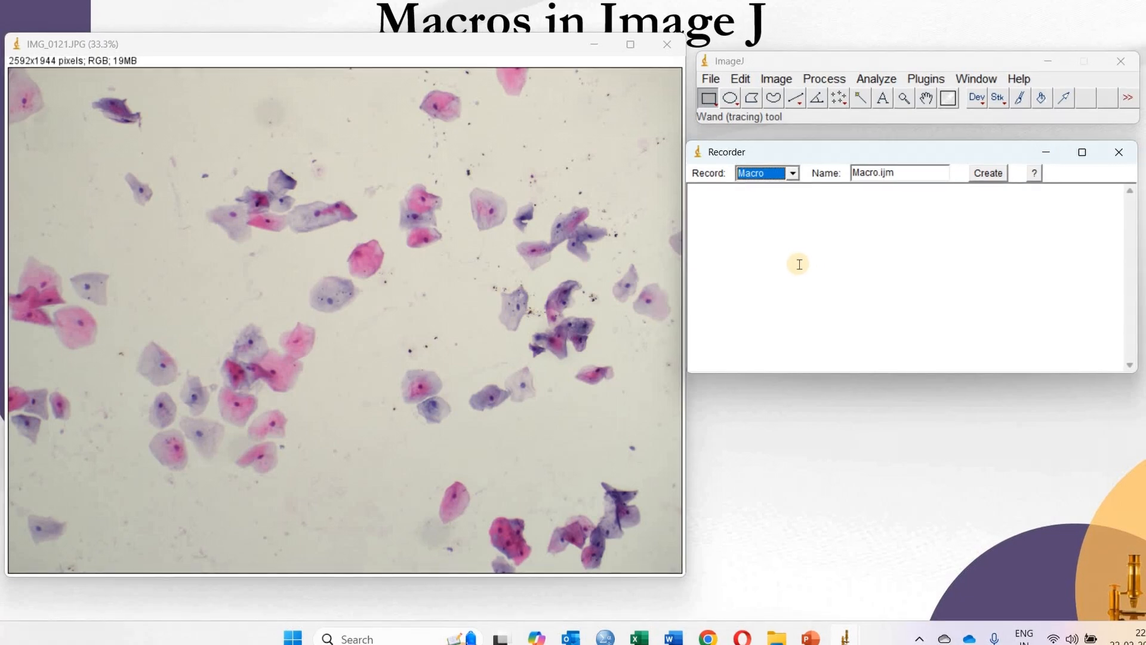
drag(476, 43, 477, 64)
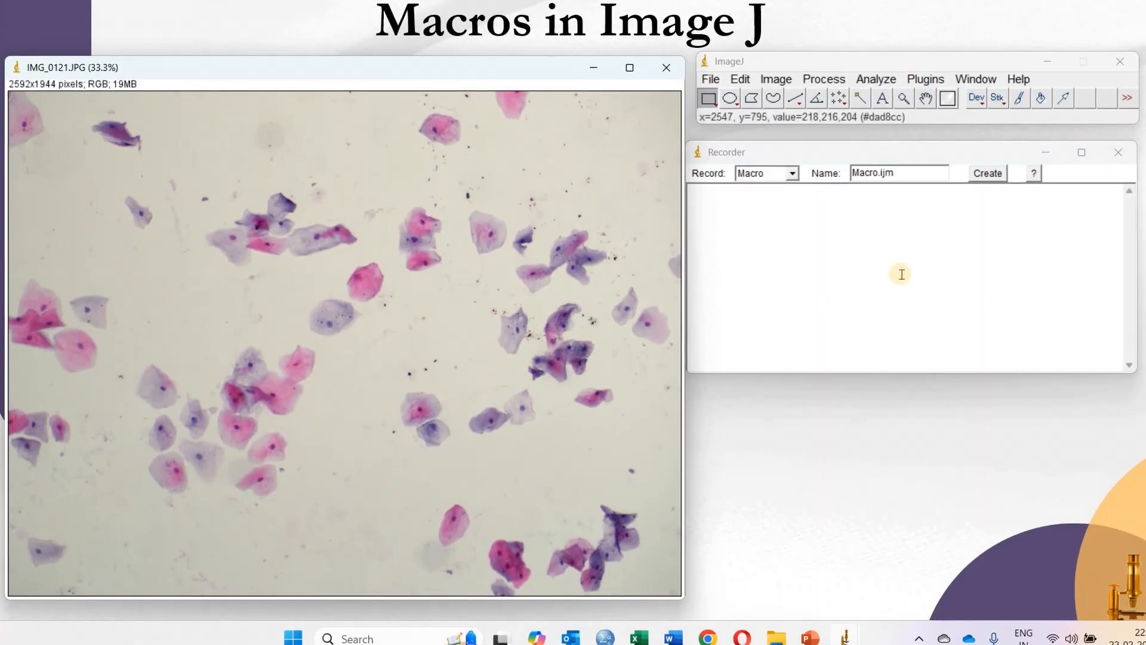
drag(896, 174, 851, 173)
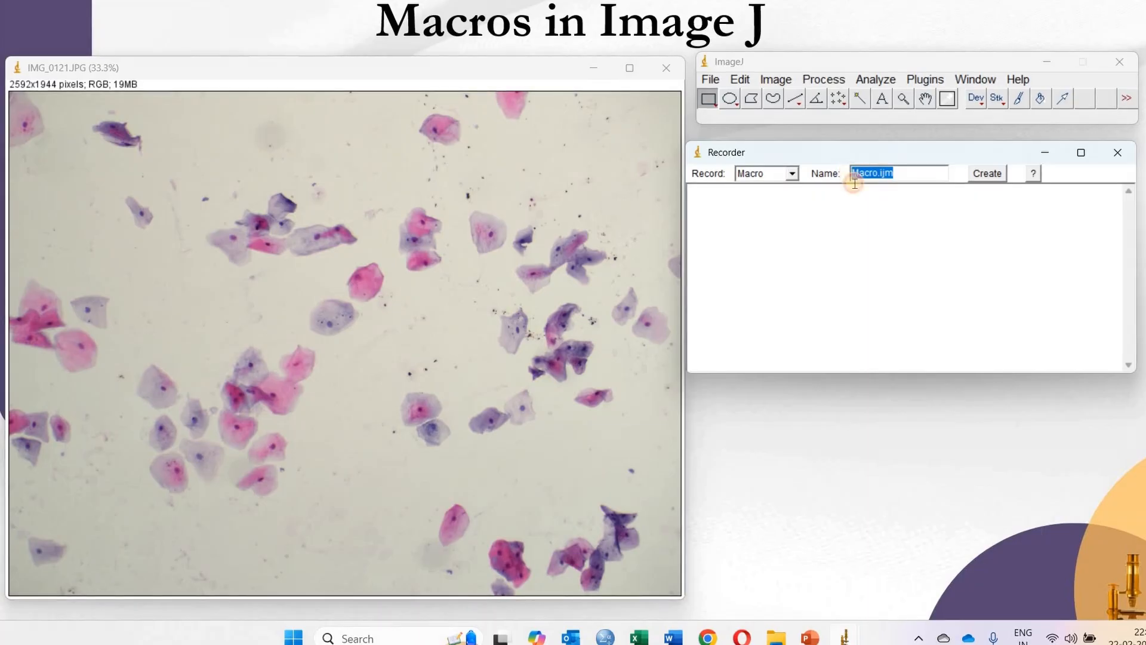
click(873, 173)
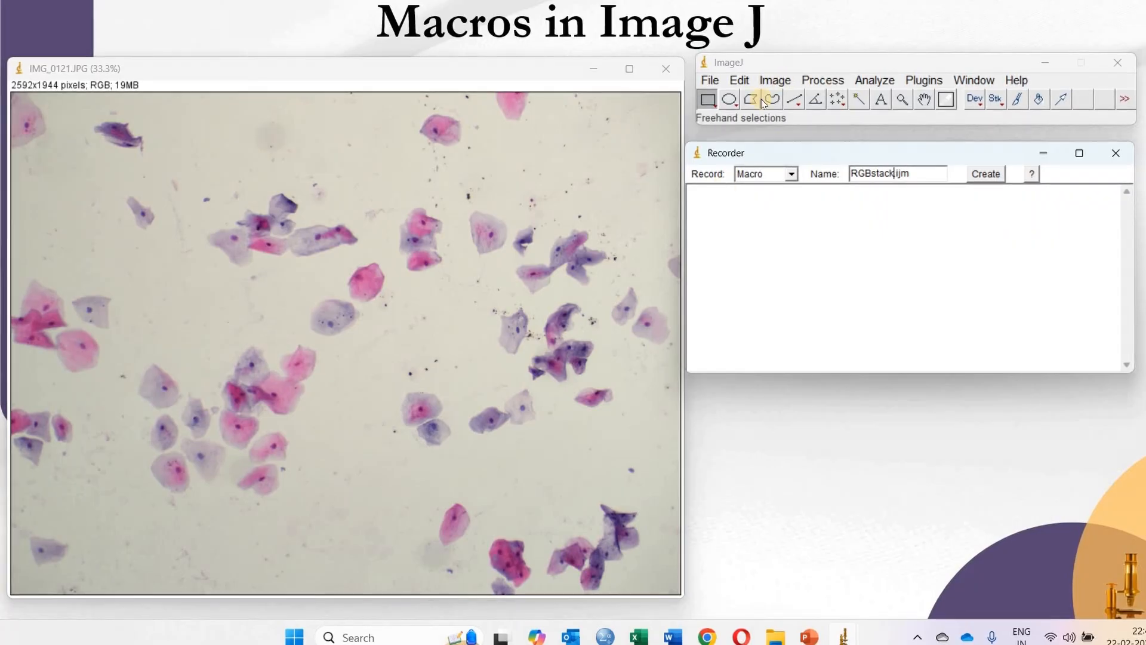
- Convert the image to an RGB stack while recording, and move it clear of the Recorder
click(775, 80)
mouse_move(883, 99)
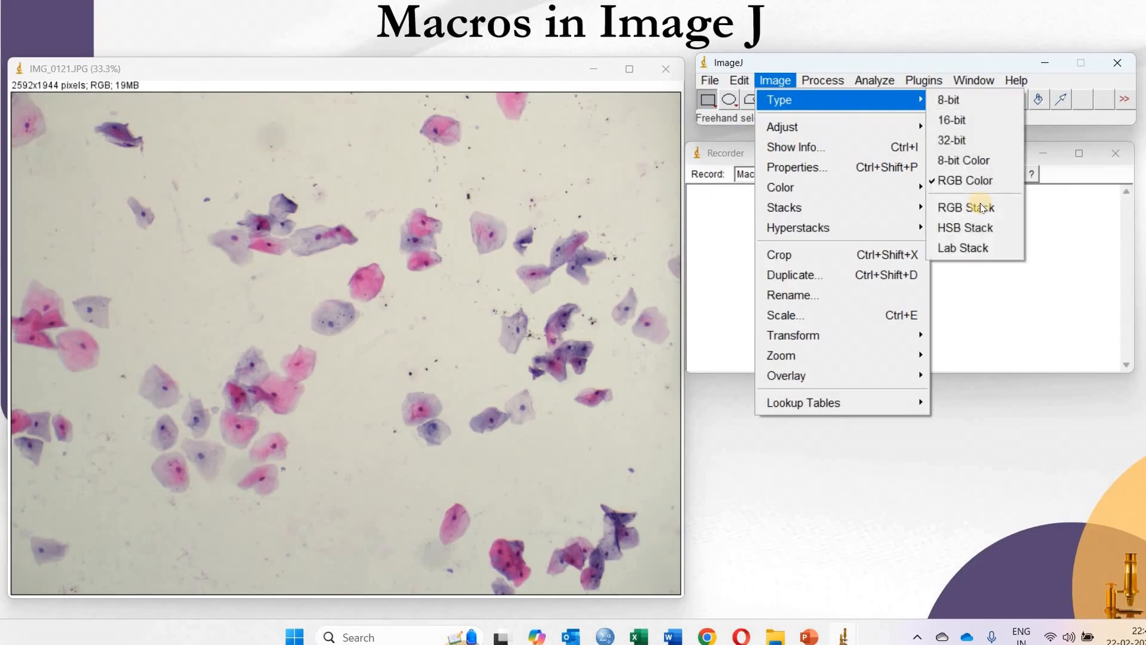
click(979, 208)
drag(654, 87, 548, 85)
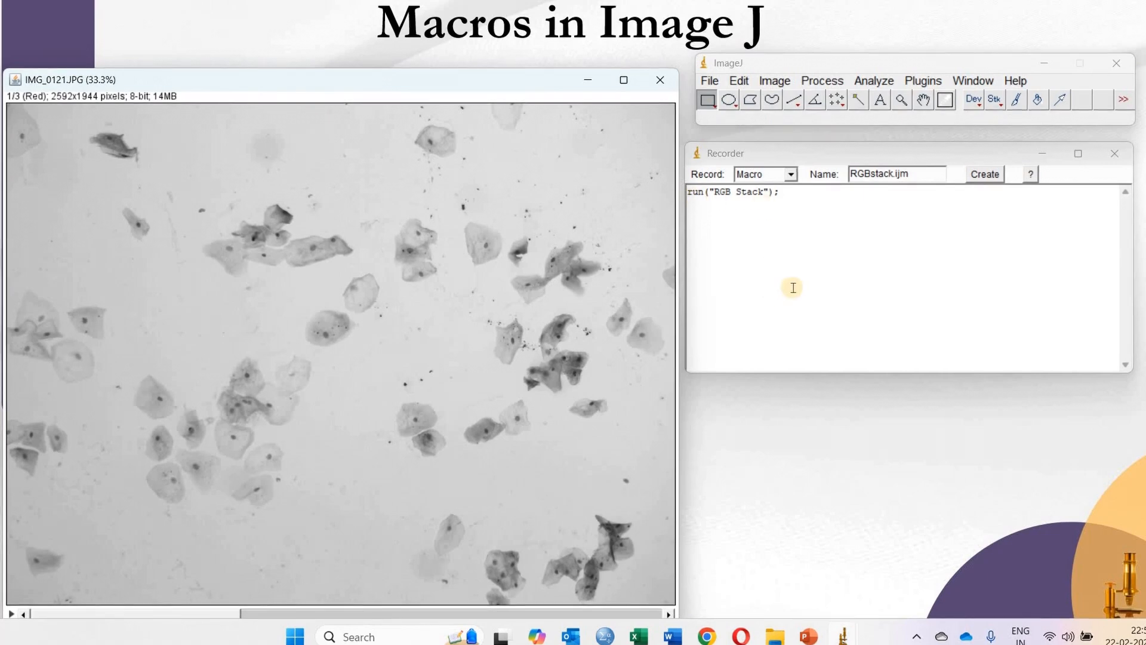
- Split the stack into separate channel images and bring the Recorder to the front
click(776, 81)
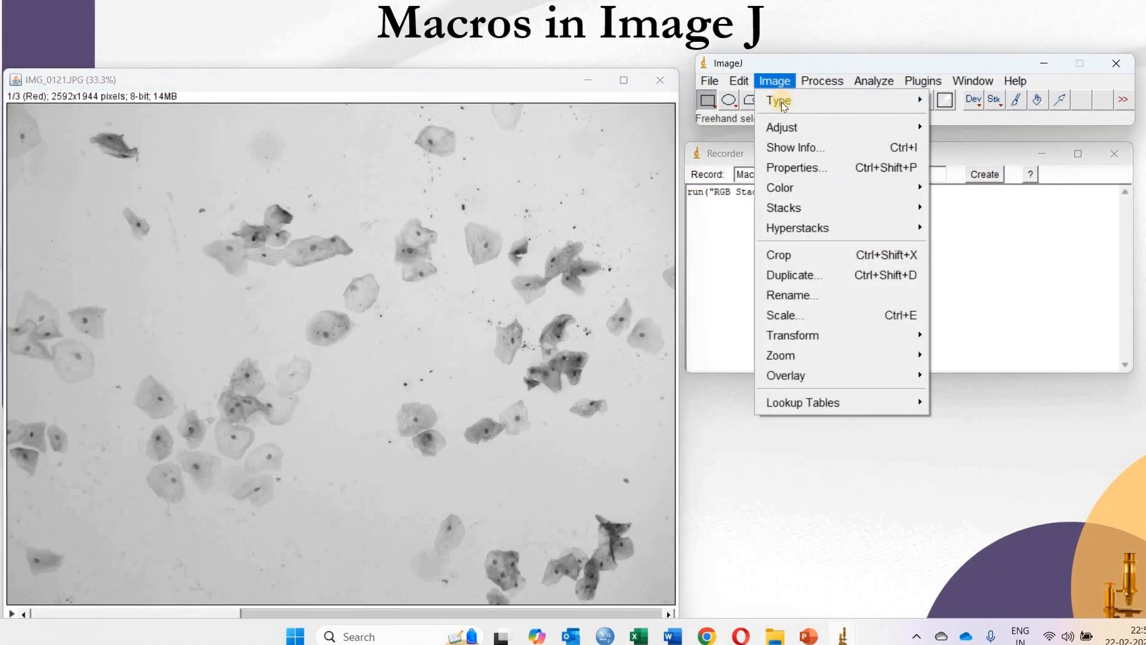
mouse_move(819, 207)
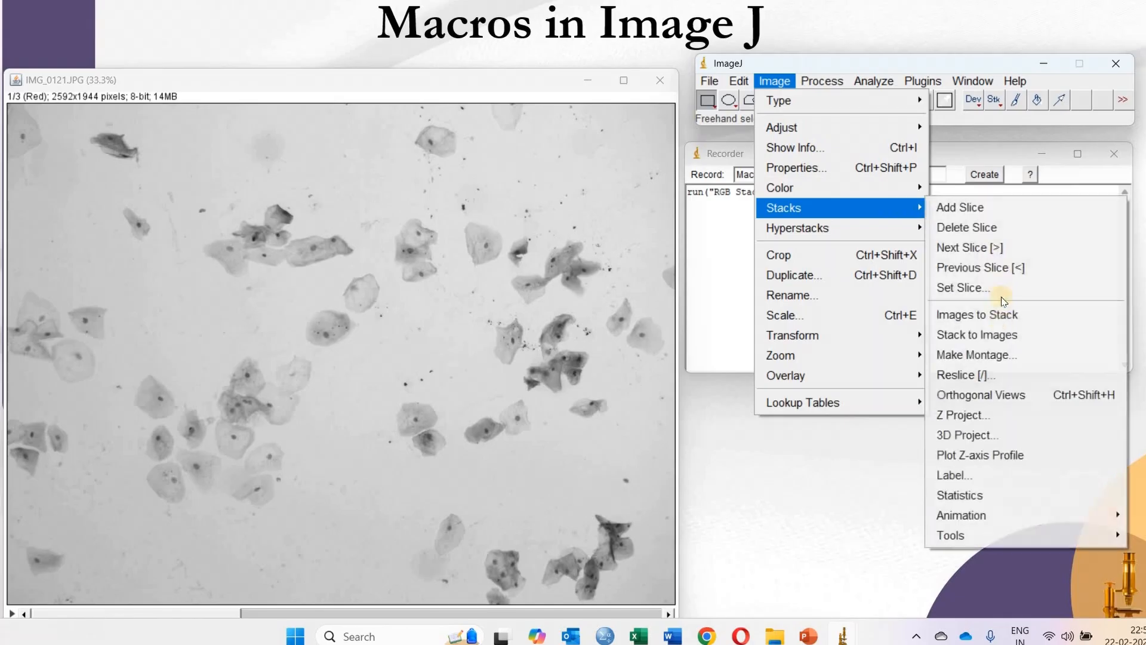
click(986, 334)
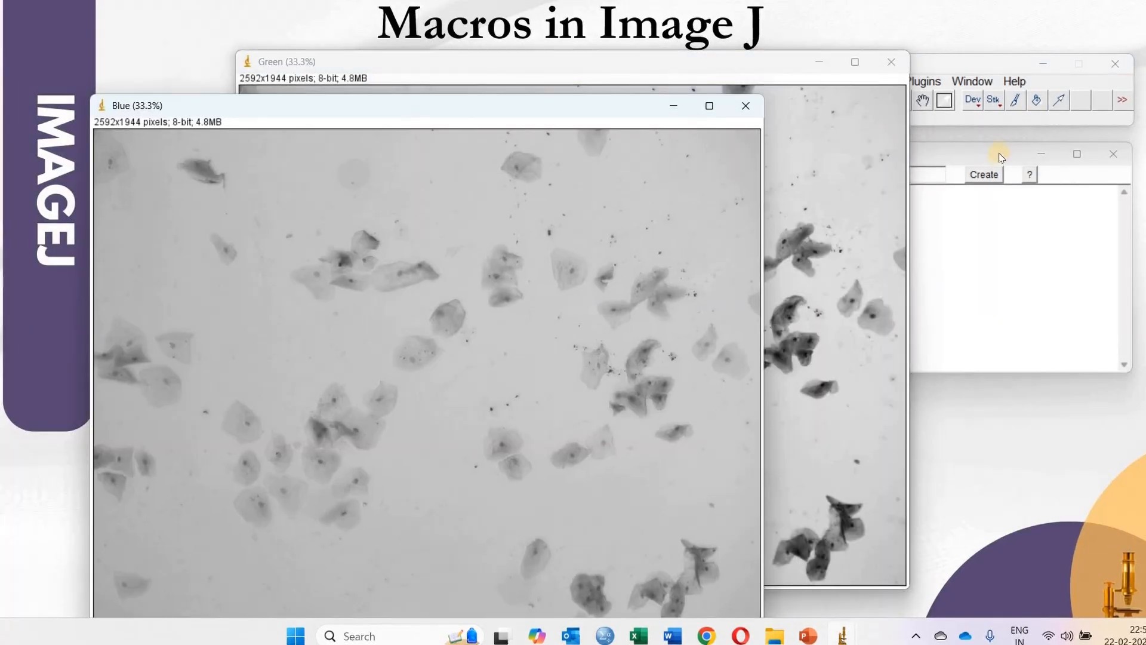
click(970, 172)
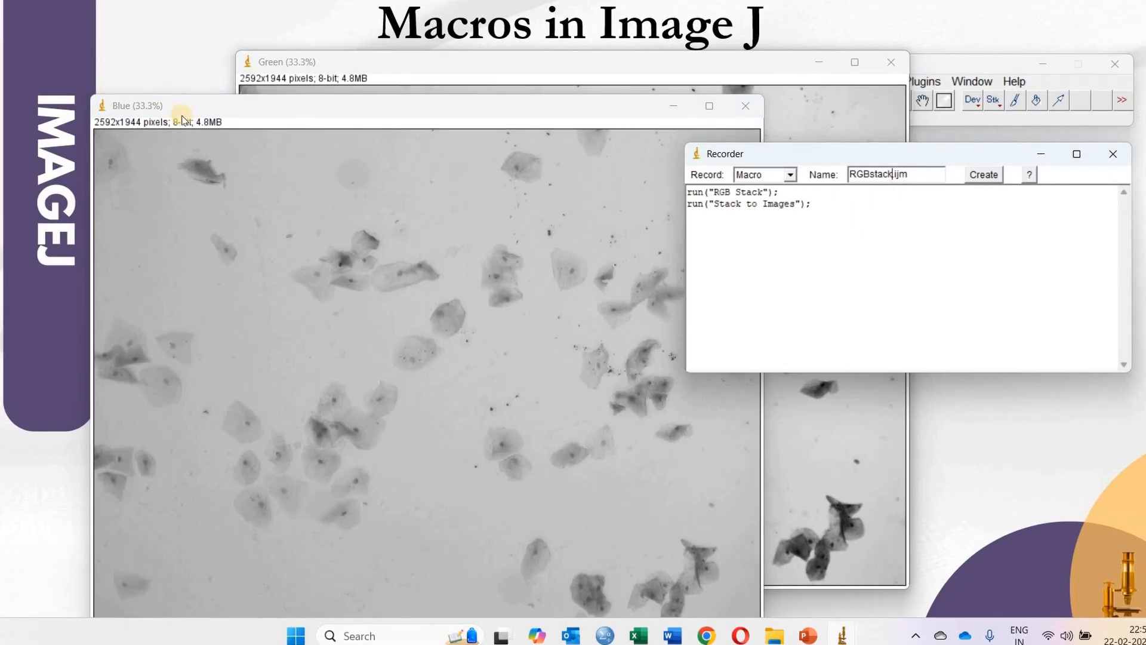
- Close the Blue and Red channel images while recording, keeping the Green image and repositioning its window
click(151, 133)
click(719, 117)
click(624, 74)
drag(624, 75, 365, 89)
click(873, 74)
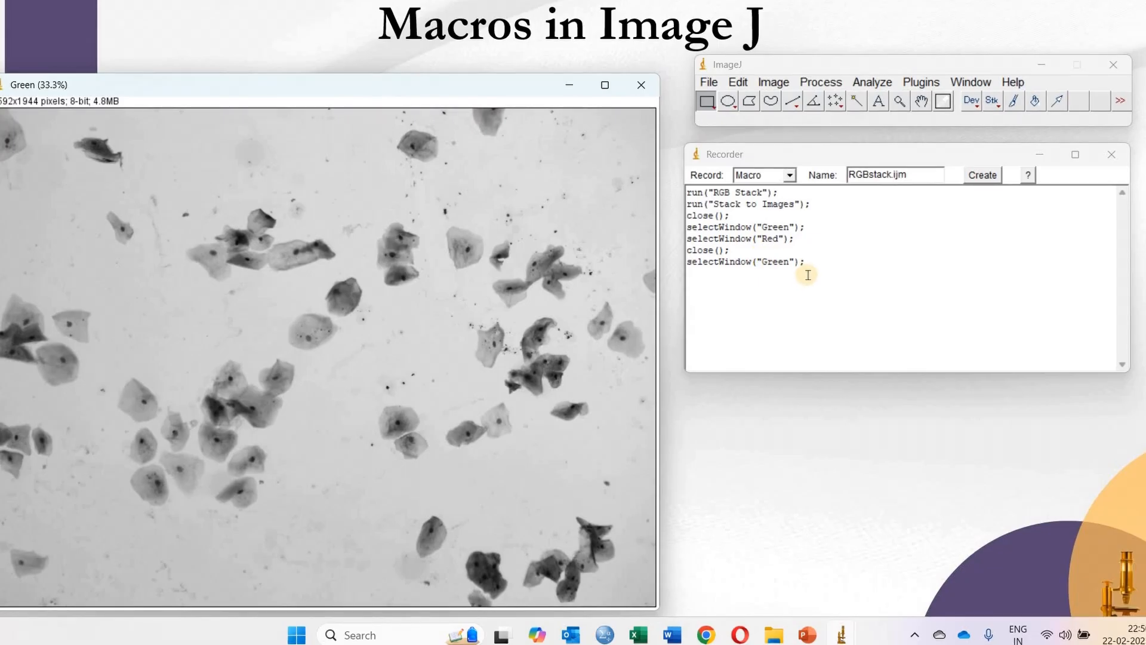
drag(366, 88, 423, 78)
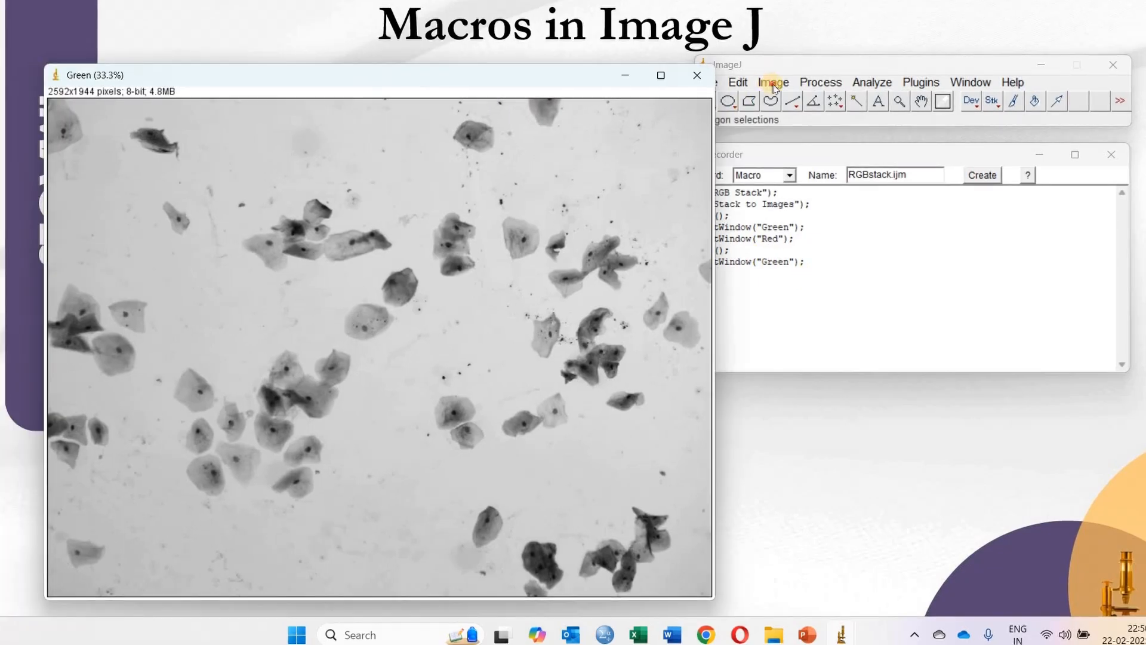
- Open the Threshold adjustment for the Green image while recording, and bring the Recorder to the front
click(775, 87)
mouse_move(848, 128)
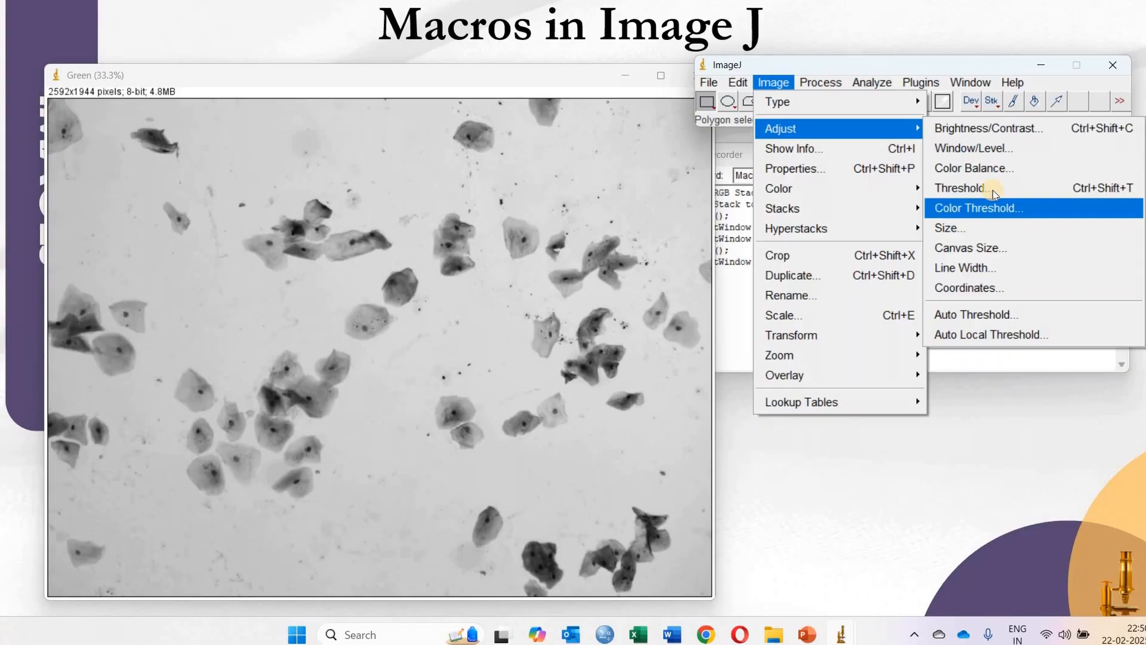
click(993, 190)
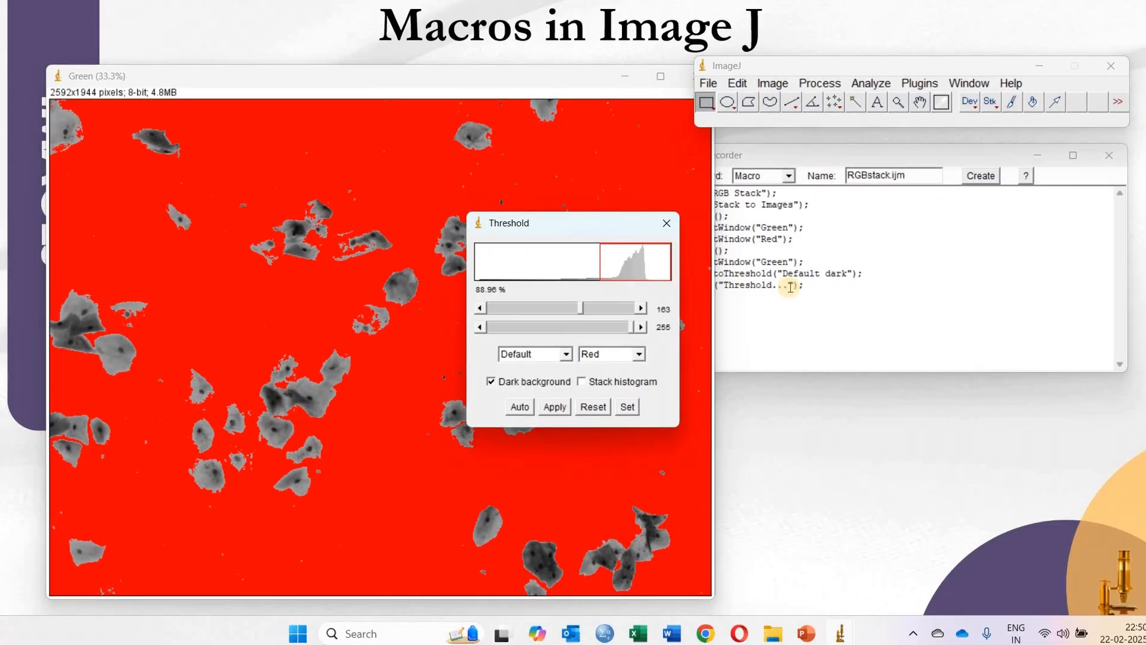
click(805, 154)
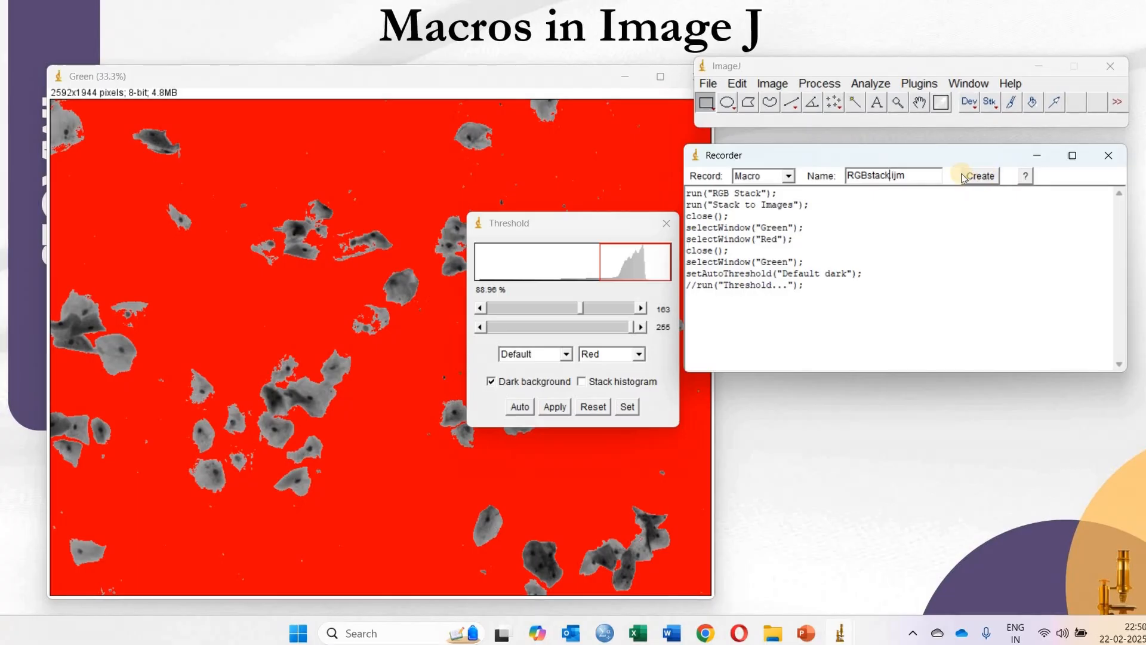
- Create the macro from the recorded commands and save it in the macros folder as RGBstack1
click(983, 177)
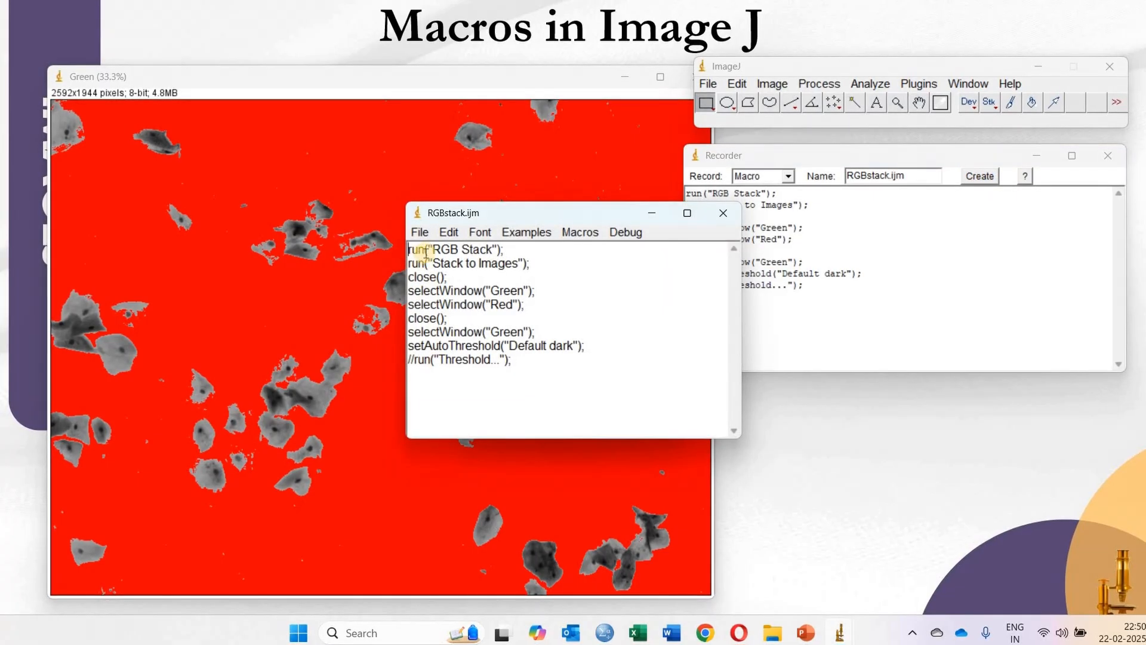
click(420, 233)
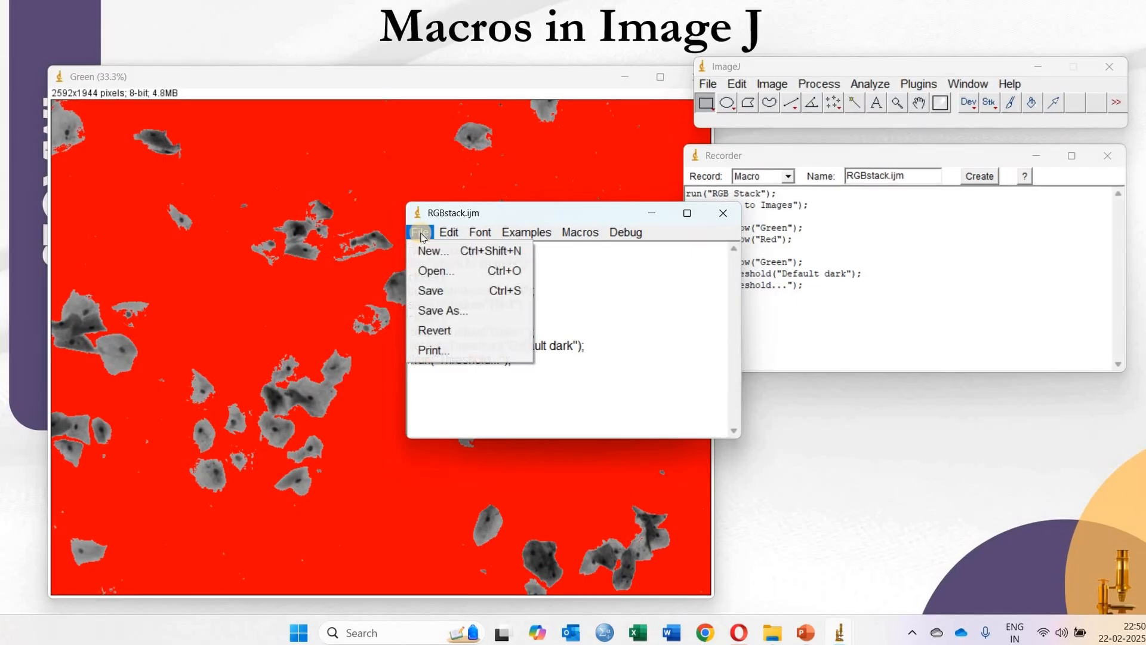
click(434, 292)
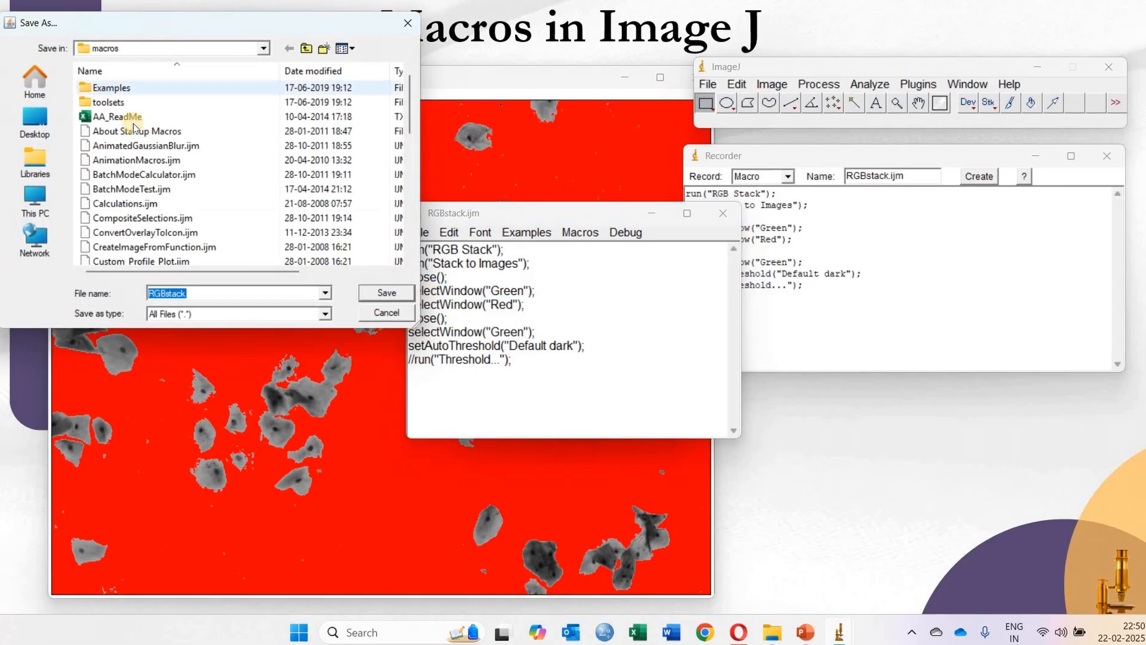
click(202, 293)
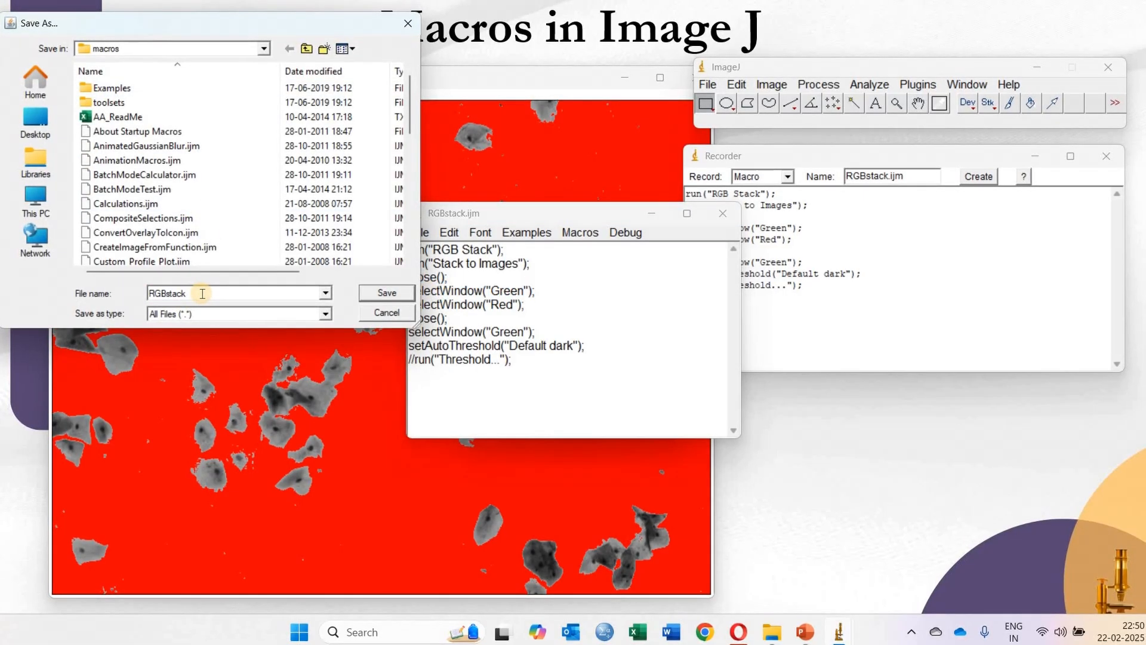
text(1)
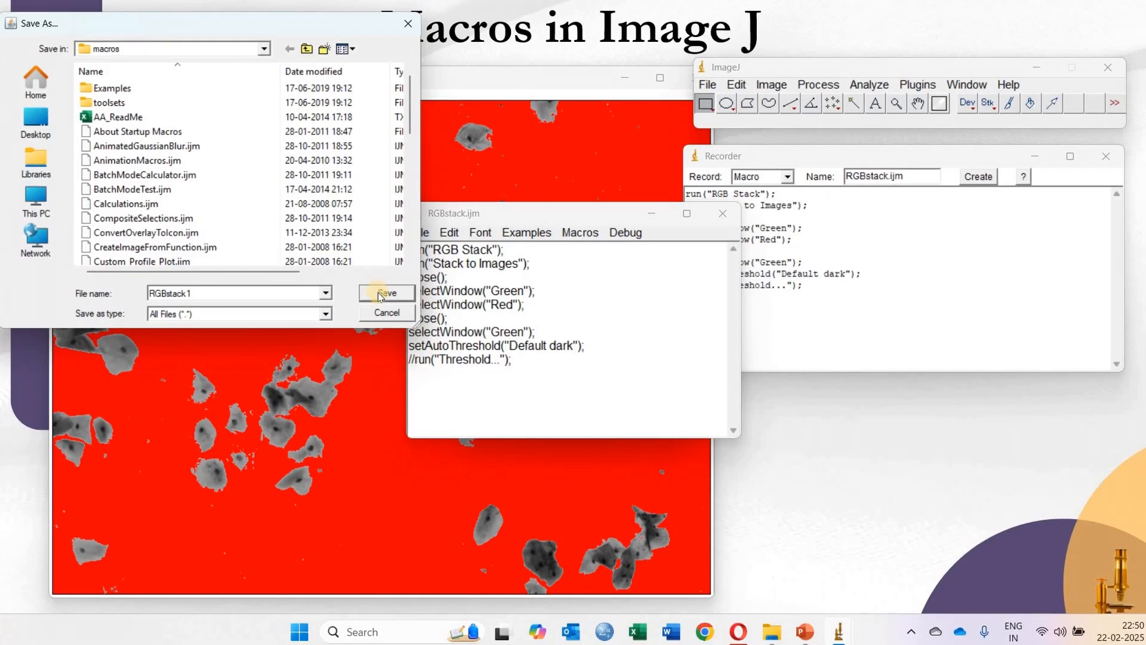
click(381, 294)
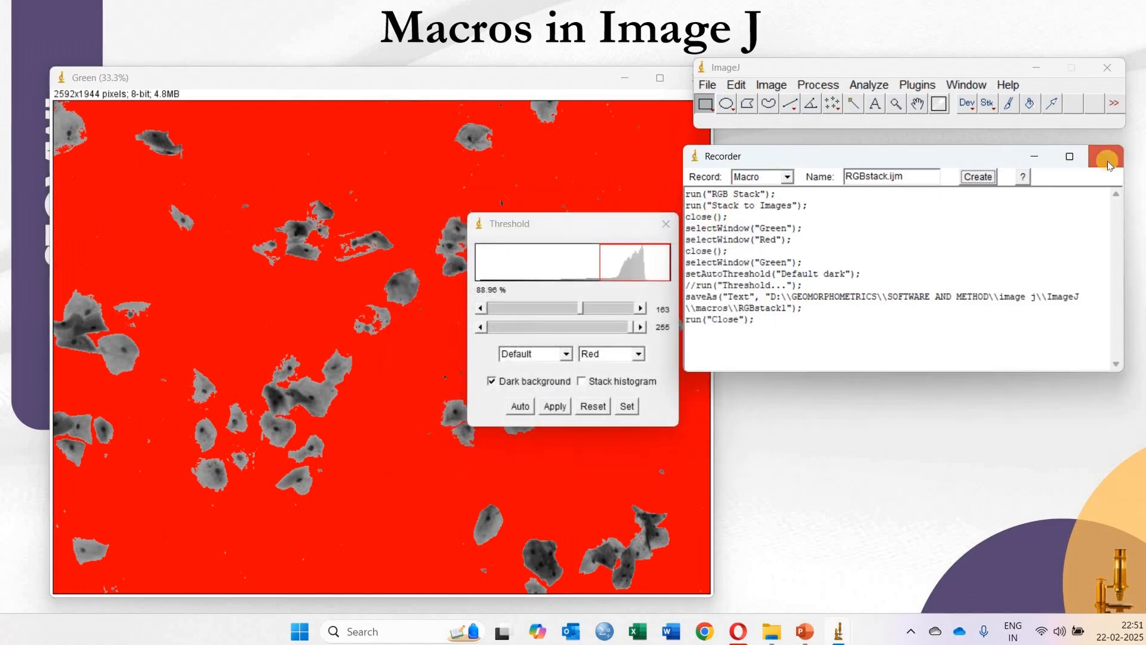
- Close the Recorder and the Green image, and reopen the original IMG_0121 image beside the main ImageJ window
click(1105, 156)
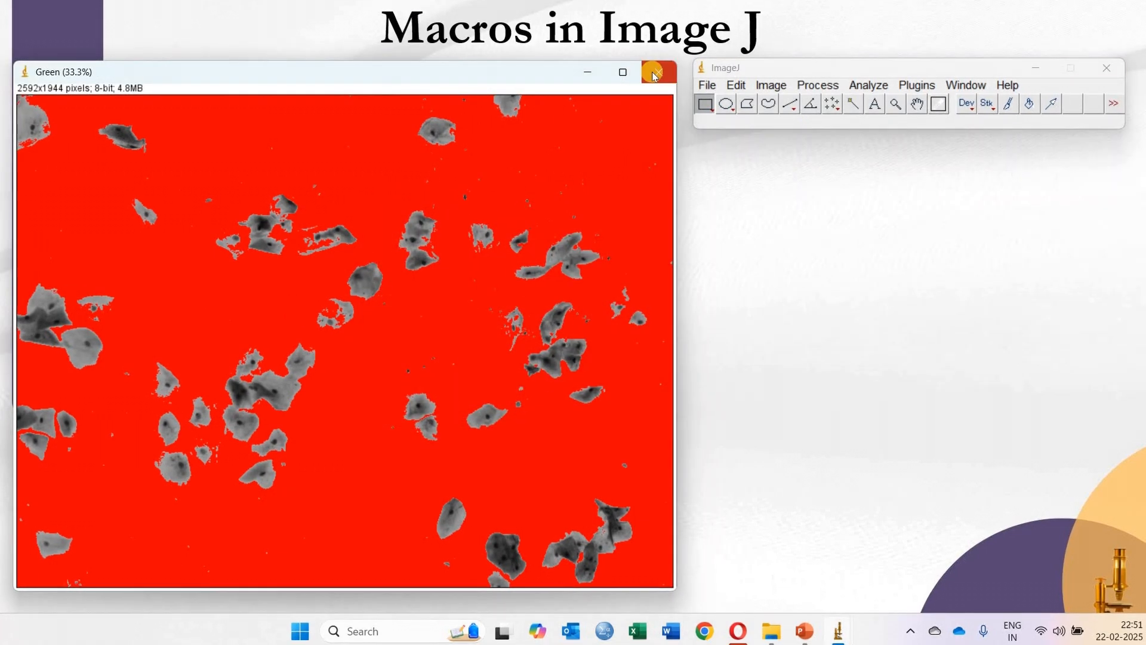
click(657, 73)
click(707, 85)
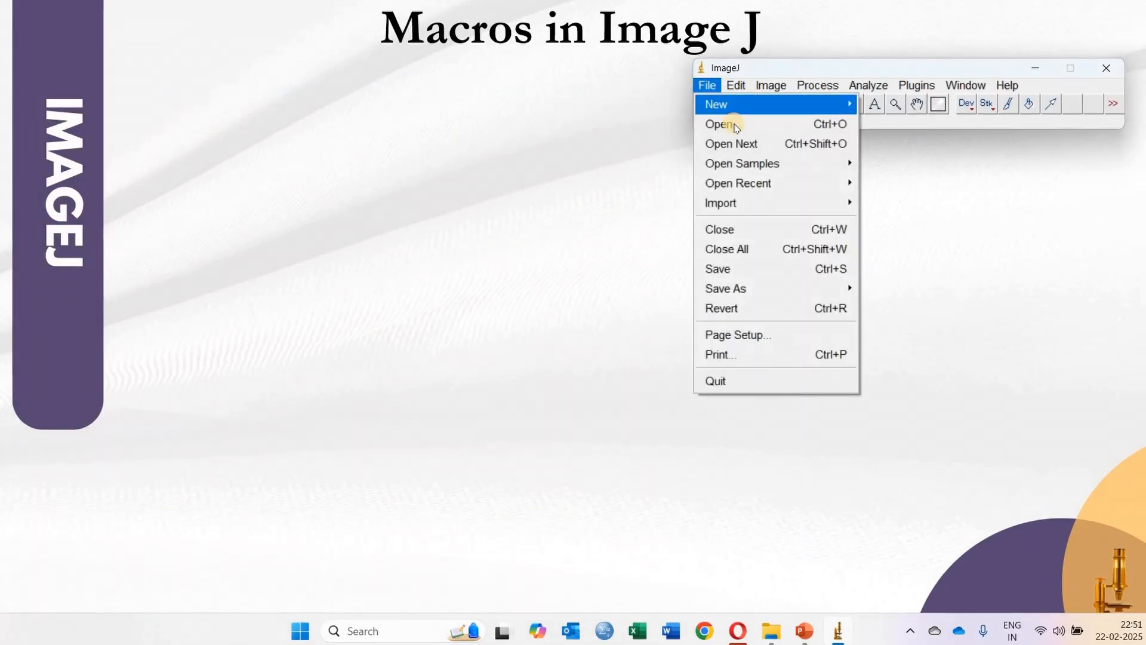
click(730, 121)
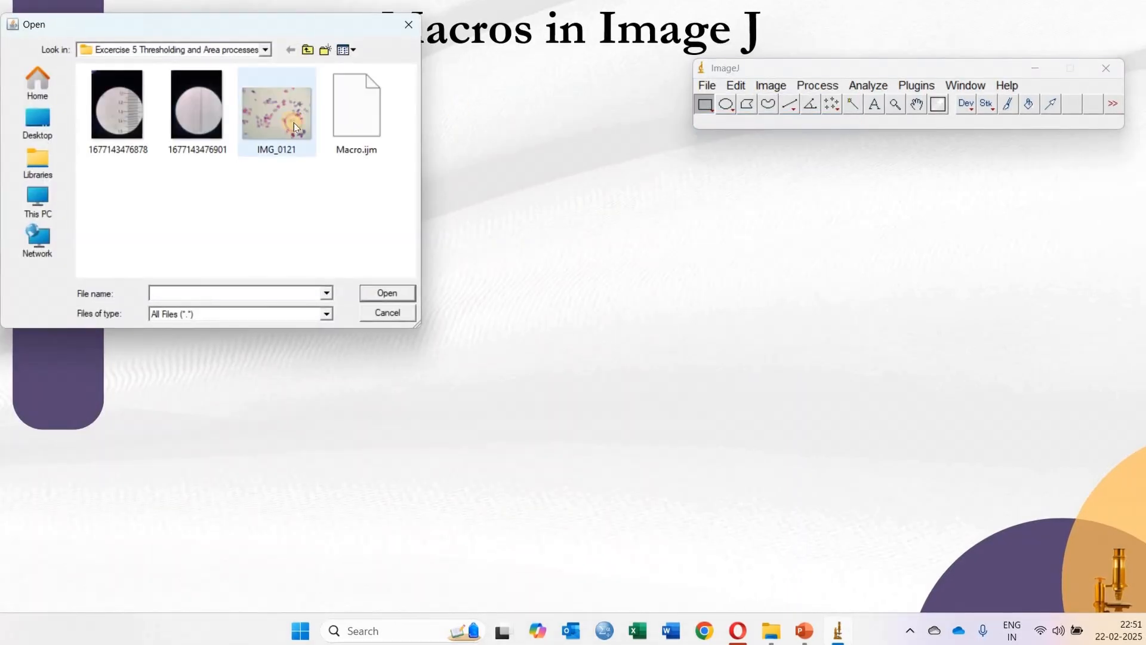
double_click(277, 113)
drag(583, 71, 374, 76)
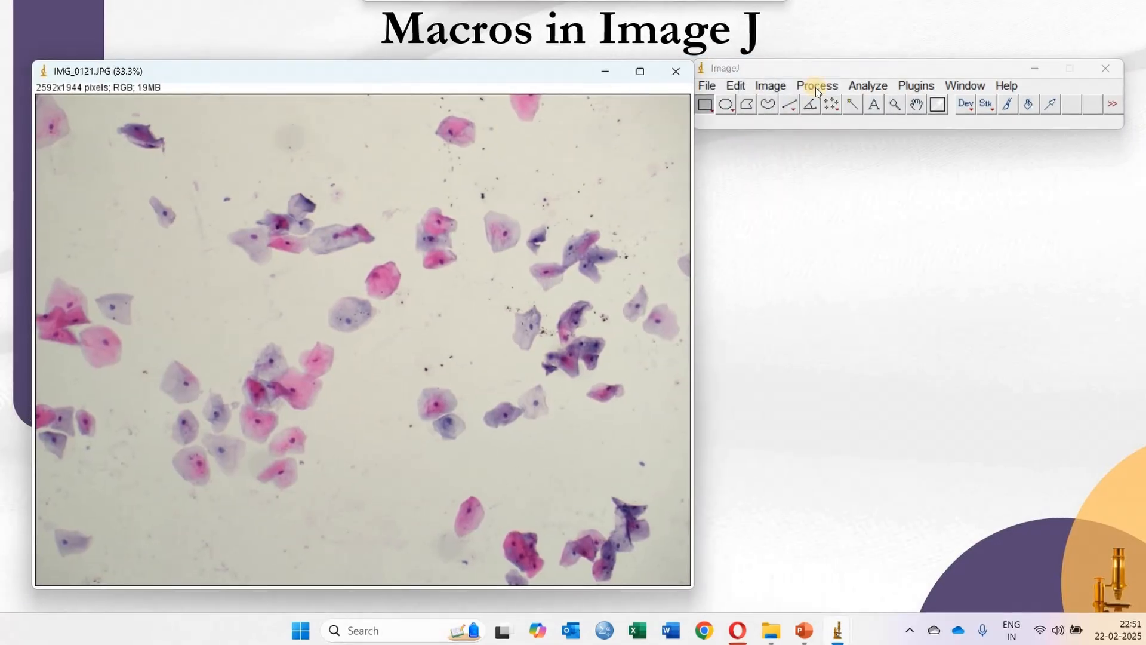
- Run the saved macro file Macro.ijm on IMG_0121 and move the resulting Green image clear of the main ImageJ window
click(916, 86)
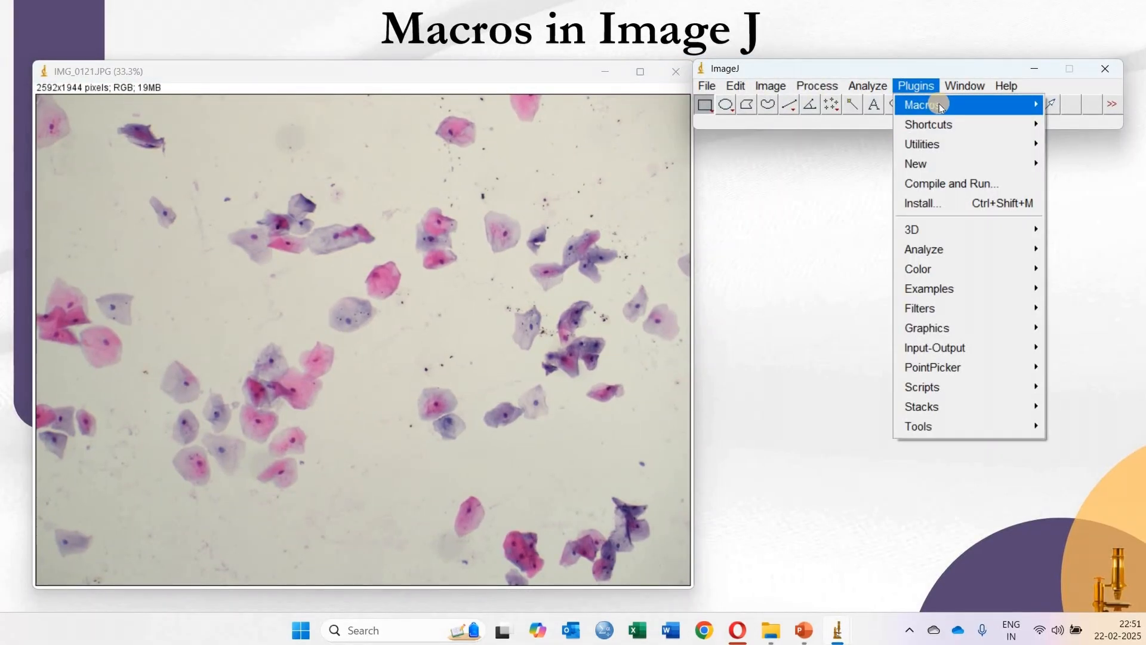
click(940, 104)
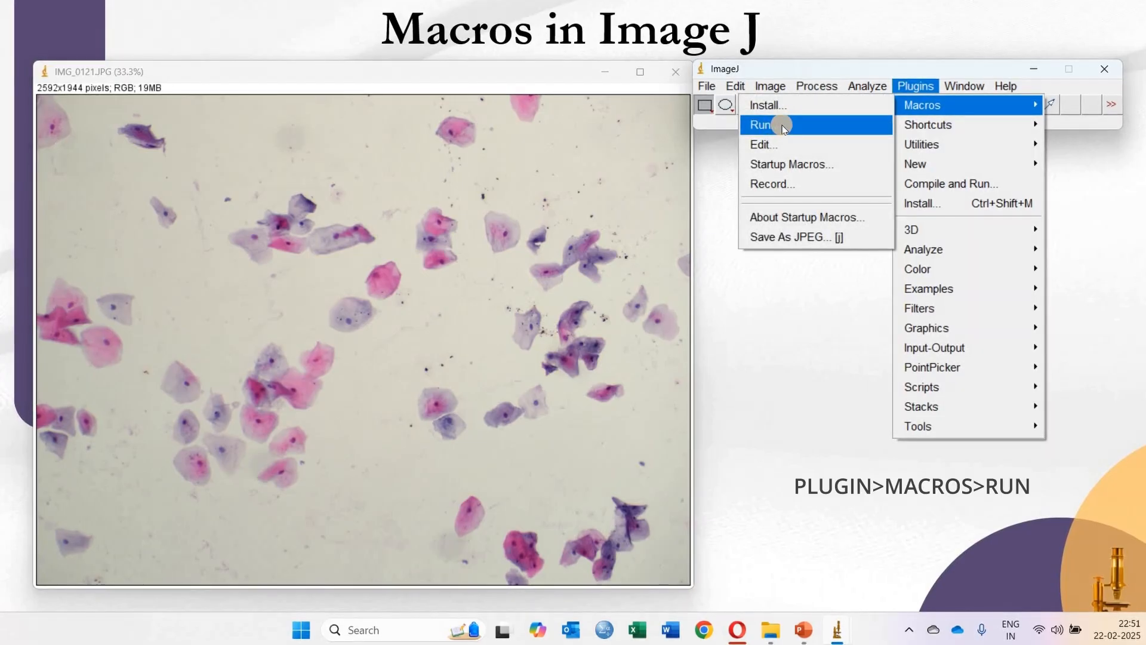
click(784, 127)
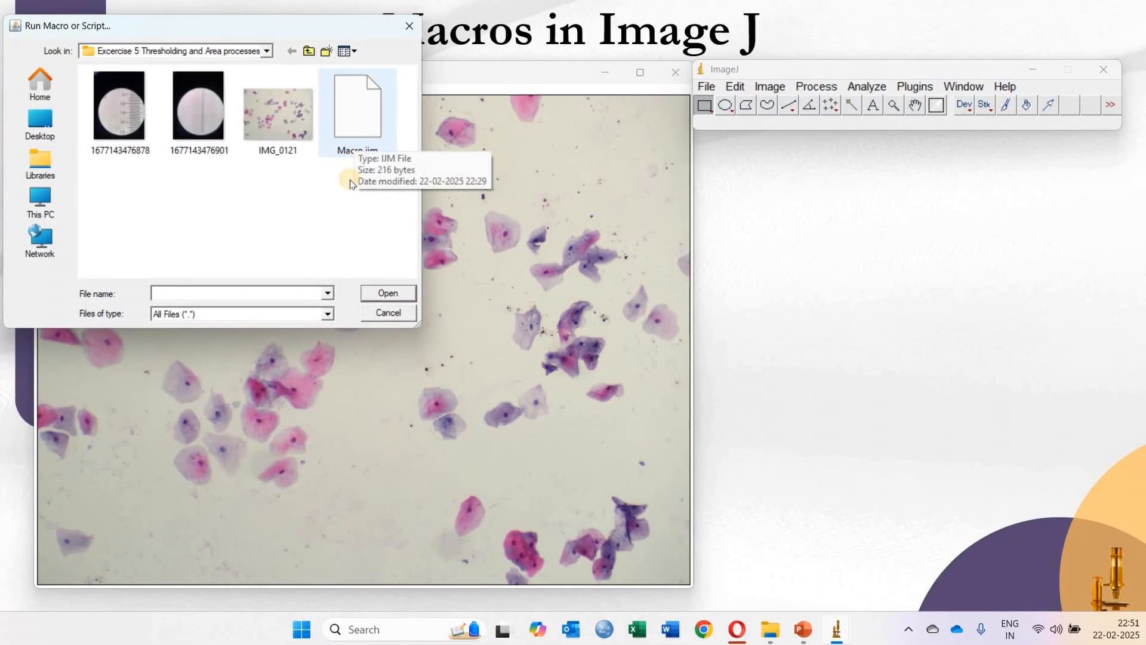
click(358, 122)
click(389, 298)
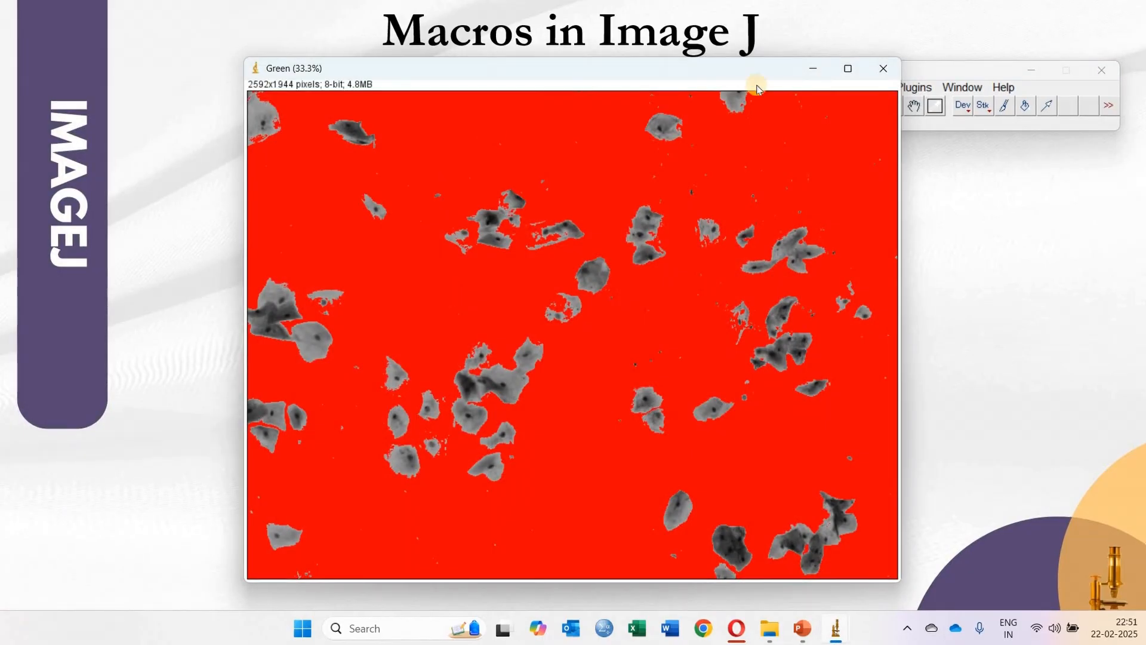
drag(612, 71, 384, 52)
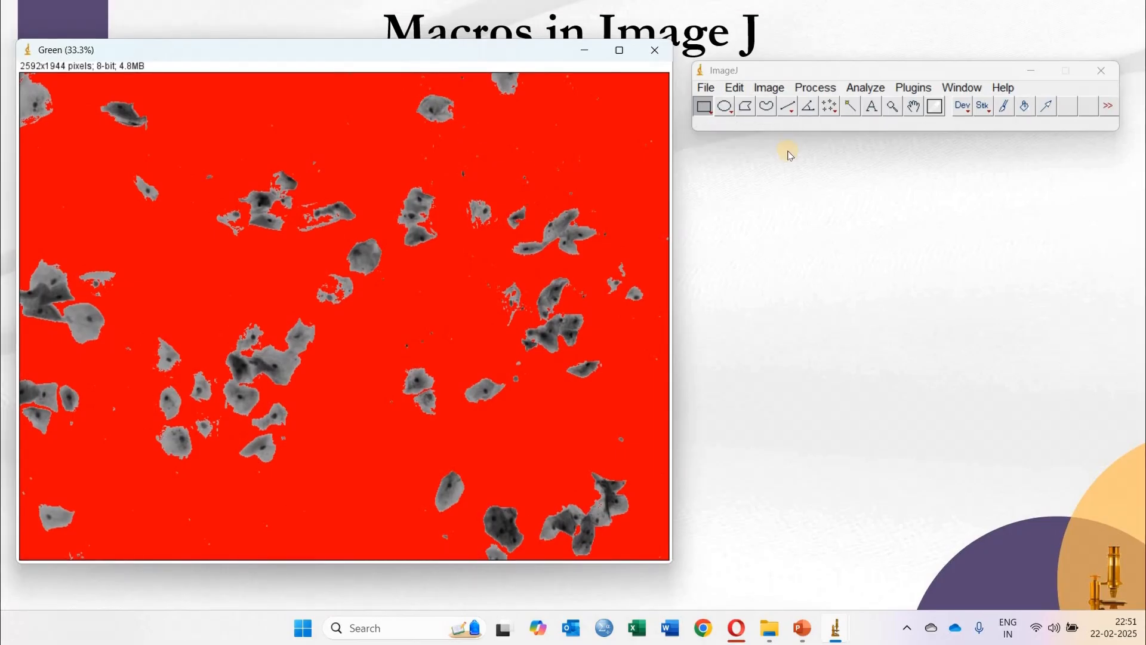
- Open the Threshold adjustment for the Green image and reposition the image and Threshold windows
click(769, 88)
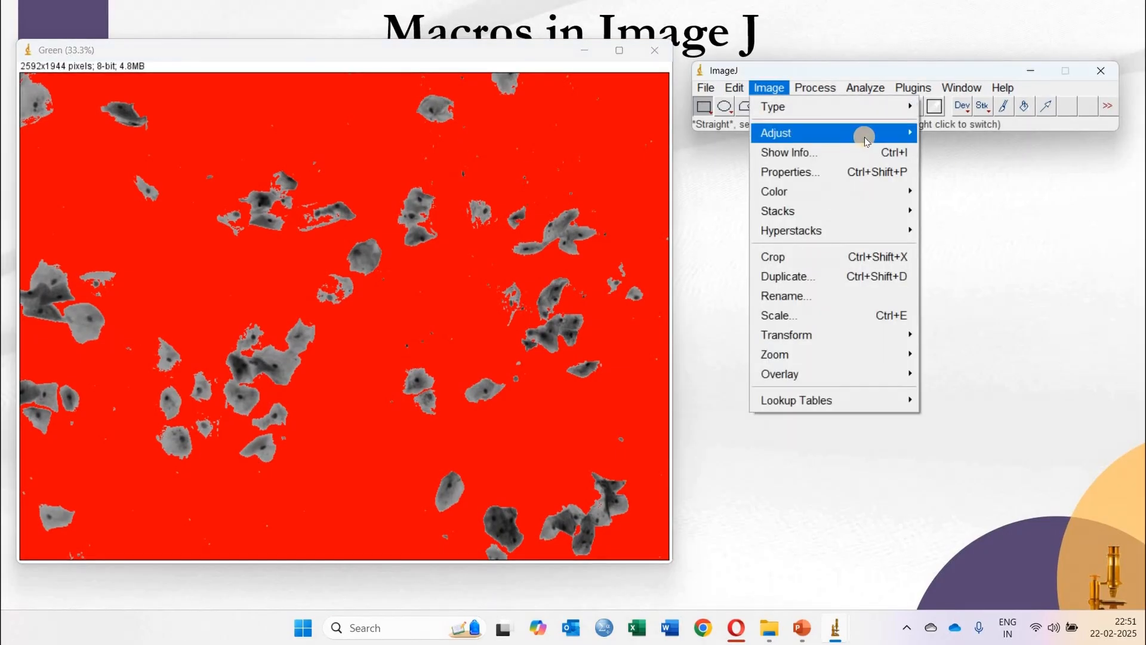
mouse_move(823, 140)
click(950, 190)
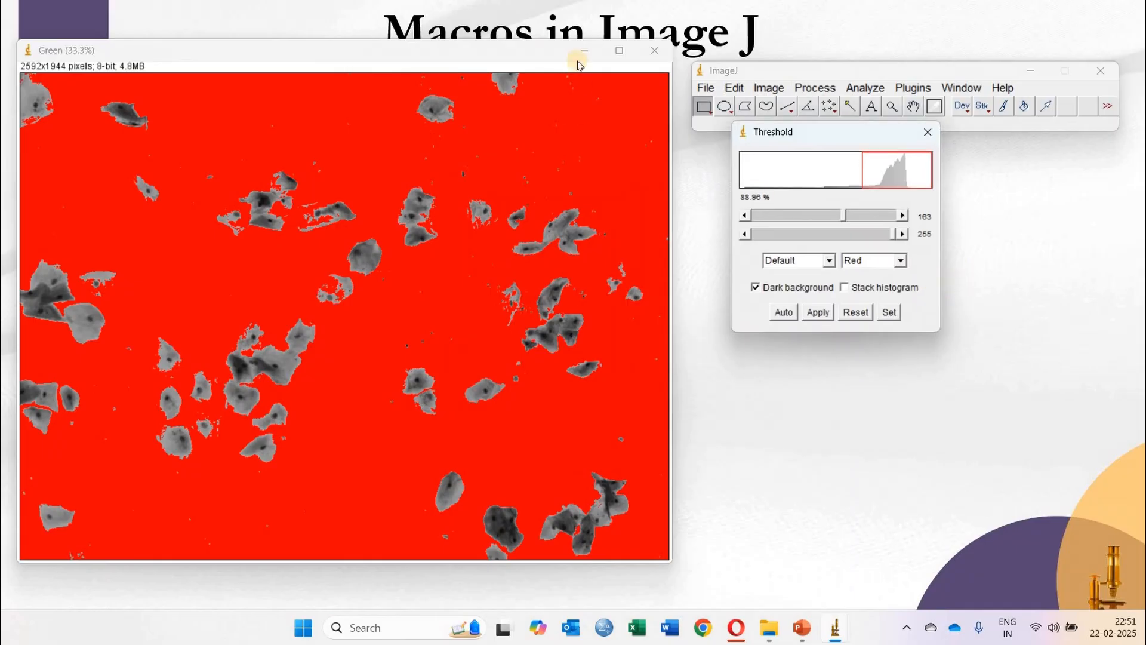
drag(498, 52, 504, 91)
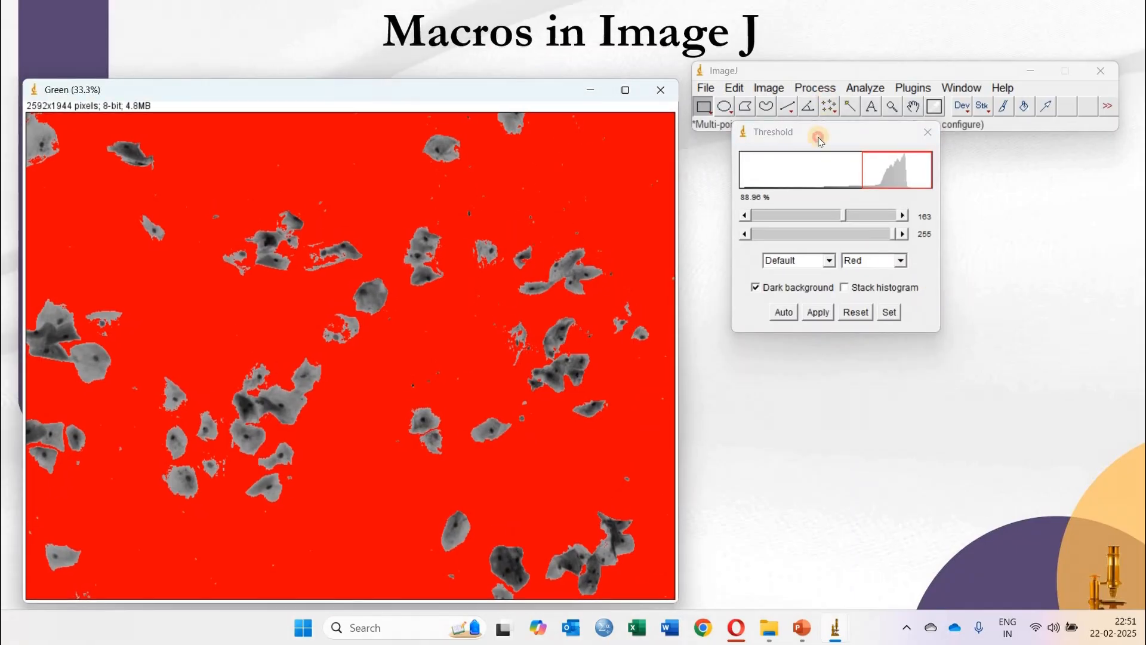
drag(819, 134, 774, 185)
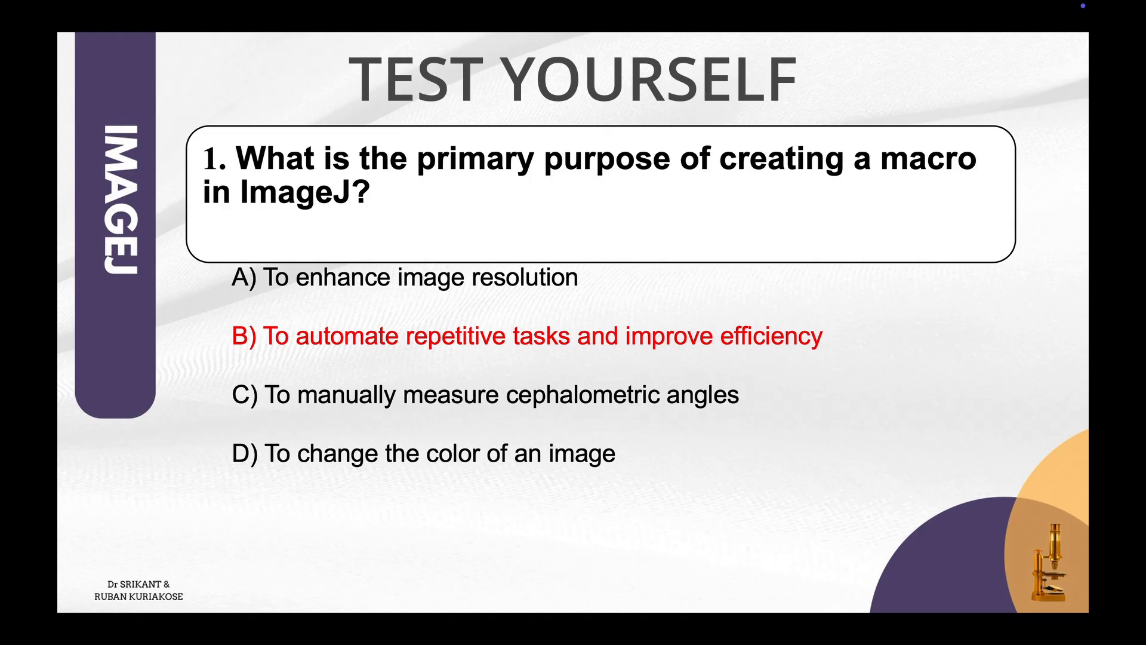
key(Right)
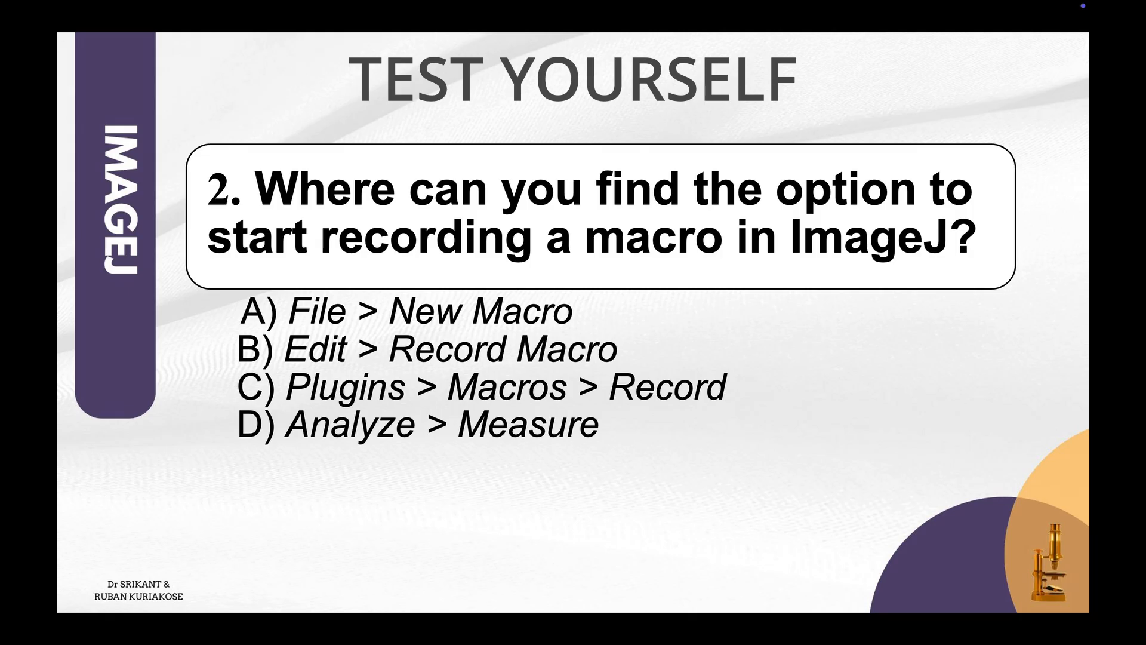
key(Right)
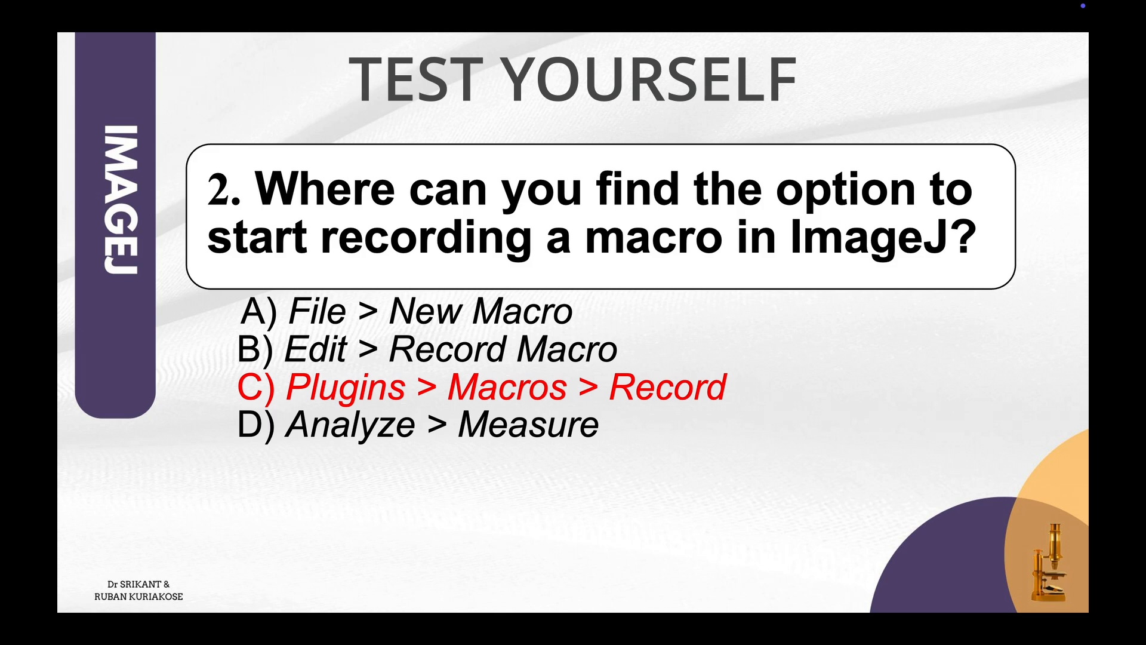